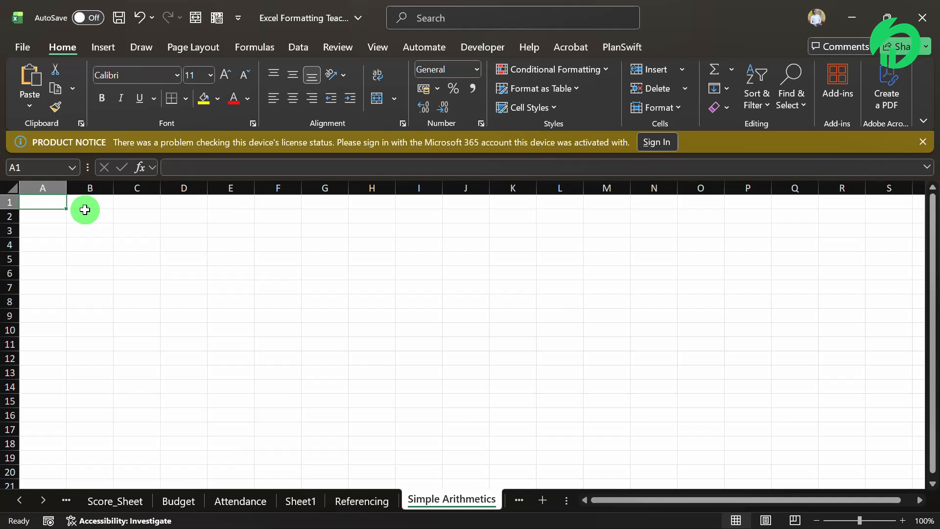
# Enter the letters B, E, D, M, A and S one per cell in A1 through A6.
pyautogui.write('BE')
pyautogui.press('BackSpace')
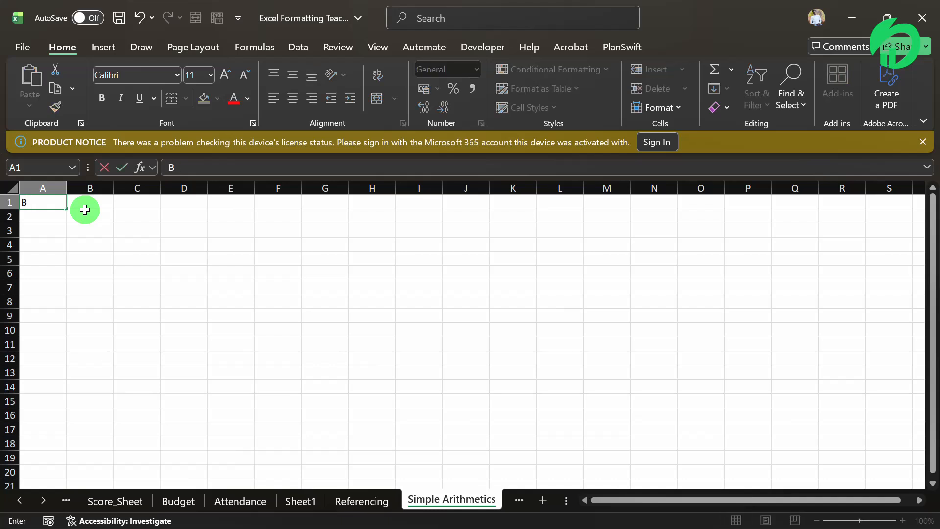
pyautogui.press('Return')
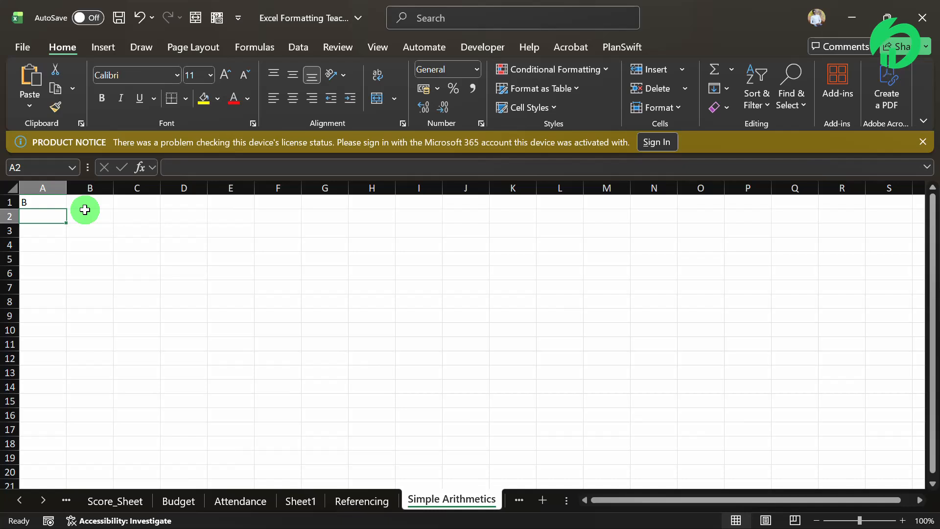
pyautogui.write('ED')
pyautogui.press('BackSpace')
pyautogui.press('Return')
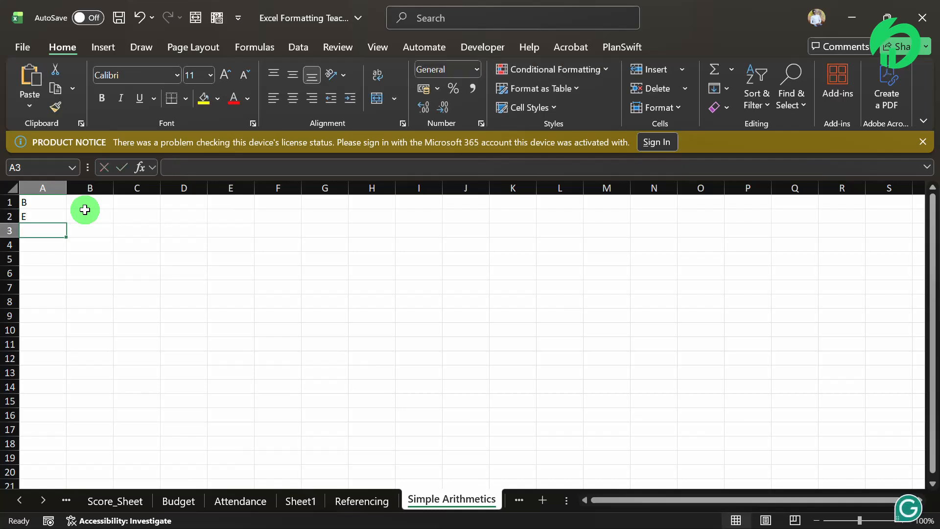
pyautogui.write('D')
pyautogui.press('Return')
pyautogui.write('M')
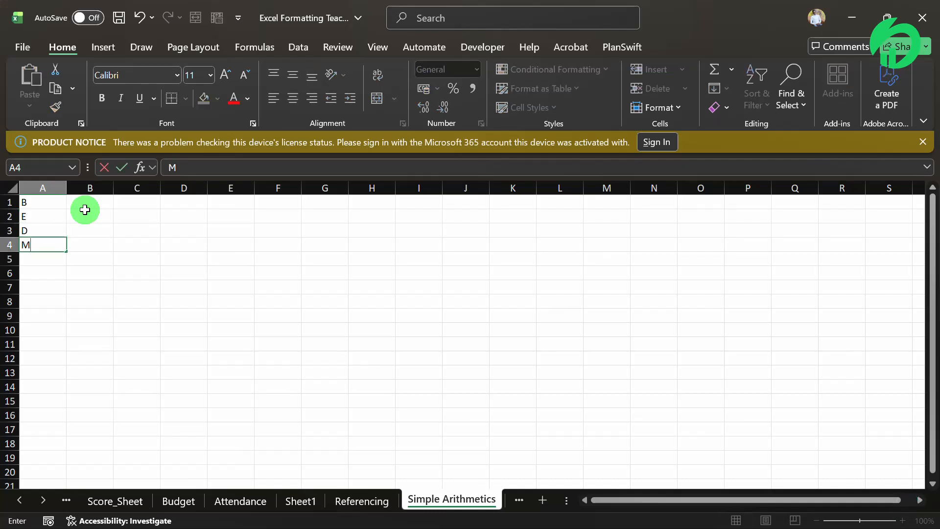
pyautogui.press('Return')
pyautogui.write('A')
pyautogui.press('Return')
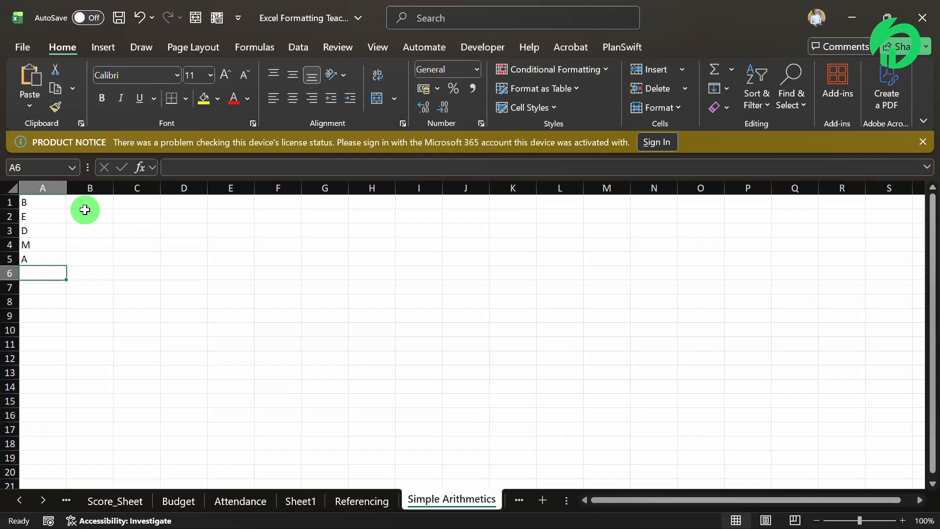
pyautogui.write('S')
pyautogui.press('Return')
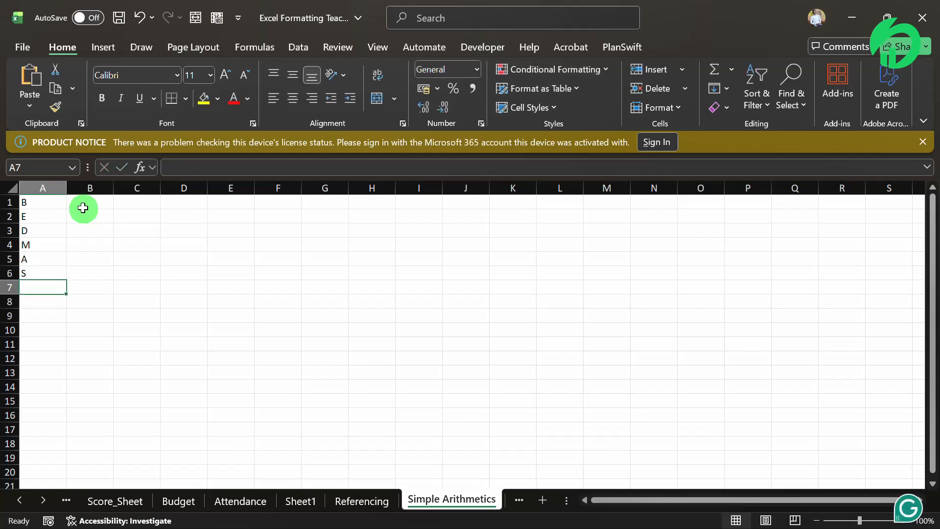
# Enter the letters B, O, D, M, A and S one per cell in B1 through B6.
pyautogui.click(81, 203)
pyautogui.write('B')
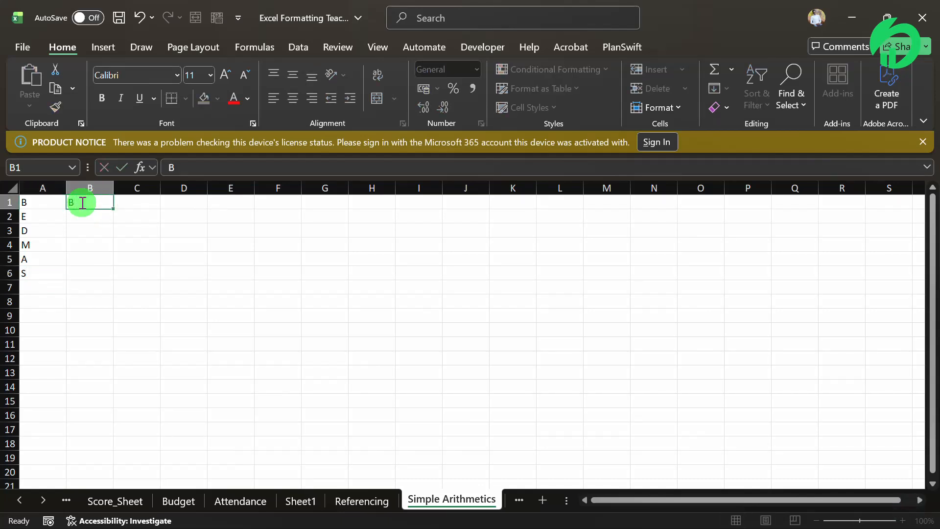
pyautogui.press('Return')
pyautogui.write('O')
pyautogui.press('Return')
pyautogui.write('D')
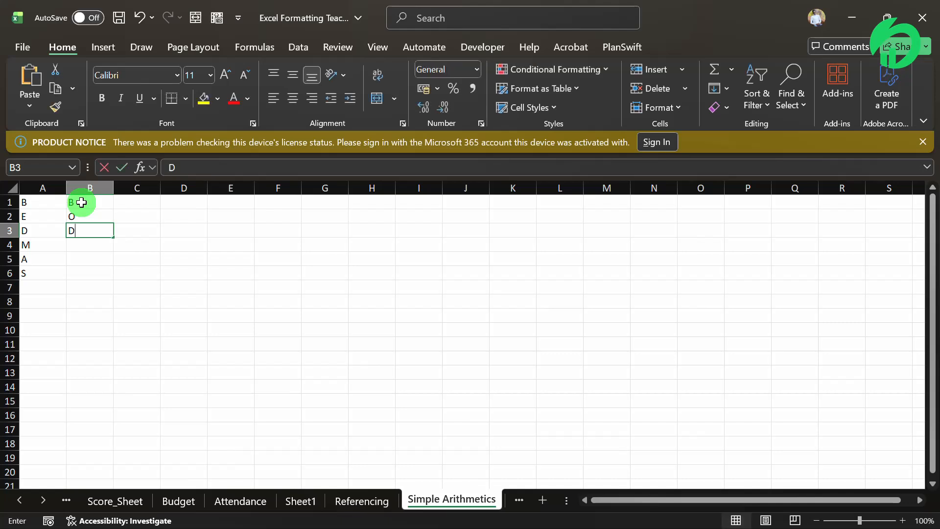
pyautogui.press('Return')
pyautogui.write('M')
pyautogui.press('Return')
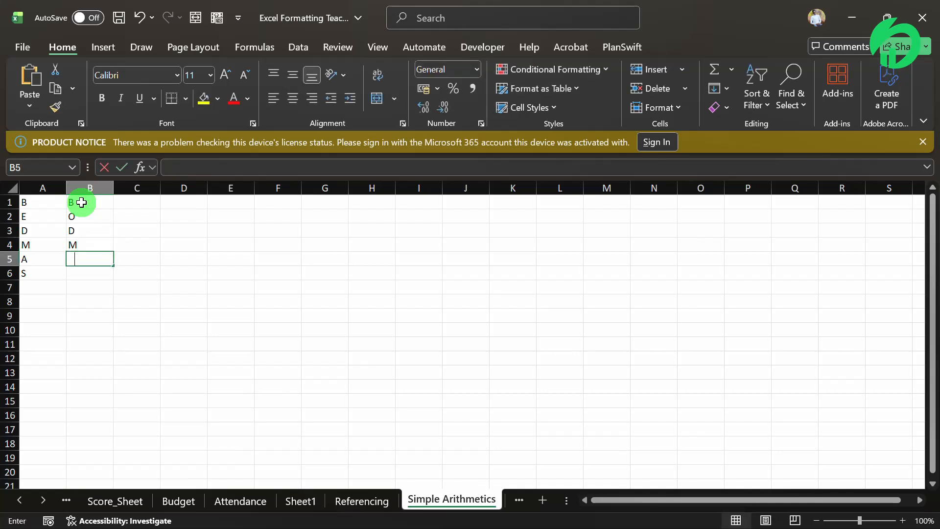
pyautogui.write('A')
pyautogui.press('Return')
pyautogui.write('S')
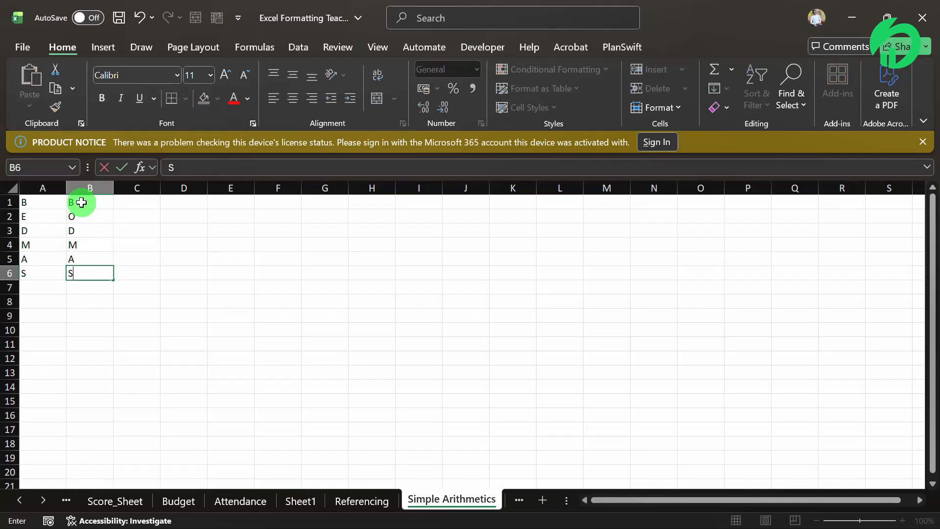
# Enter "Bracket" in C1 and "Exponetial" in C2 as the meanings of the first two letters.
pyautogui.click(131, 200)
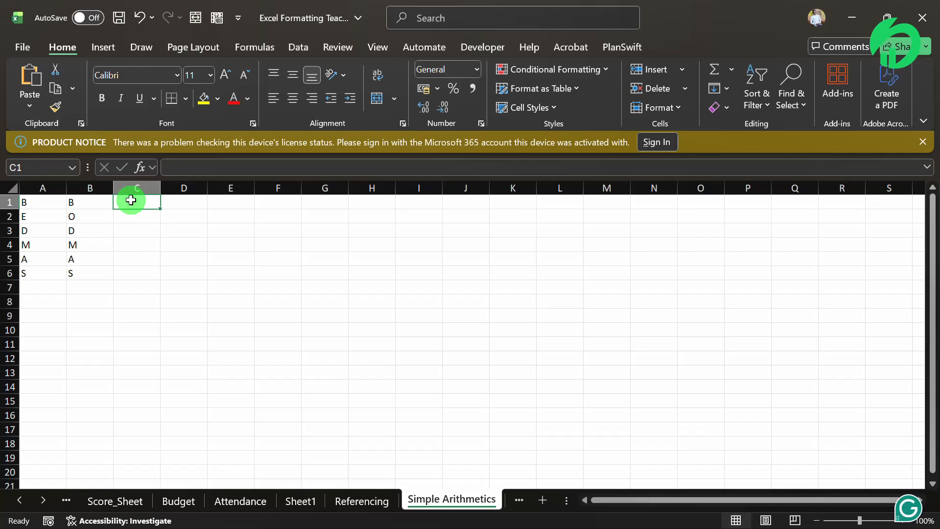
pyautogui.write('Brac')
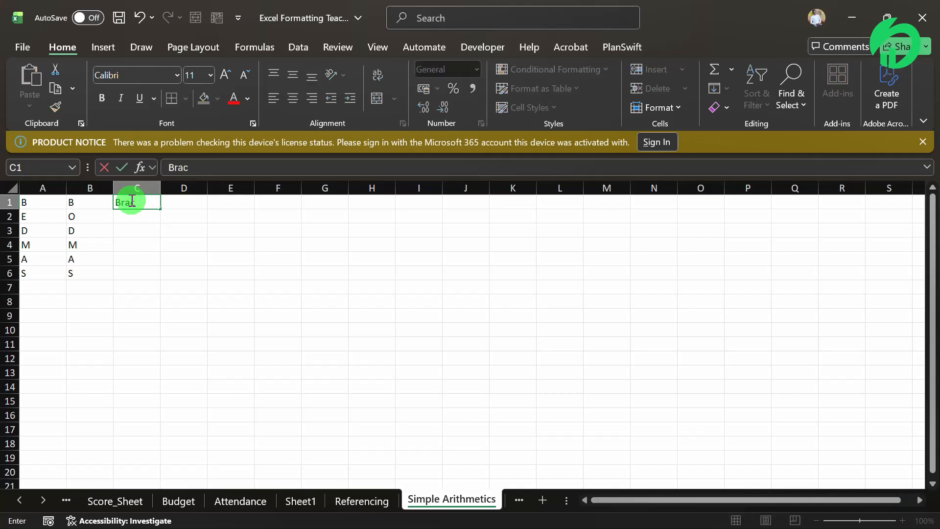
pyautogui.write('ket')
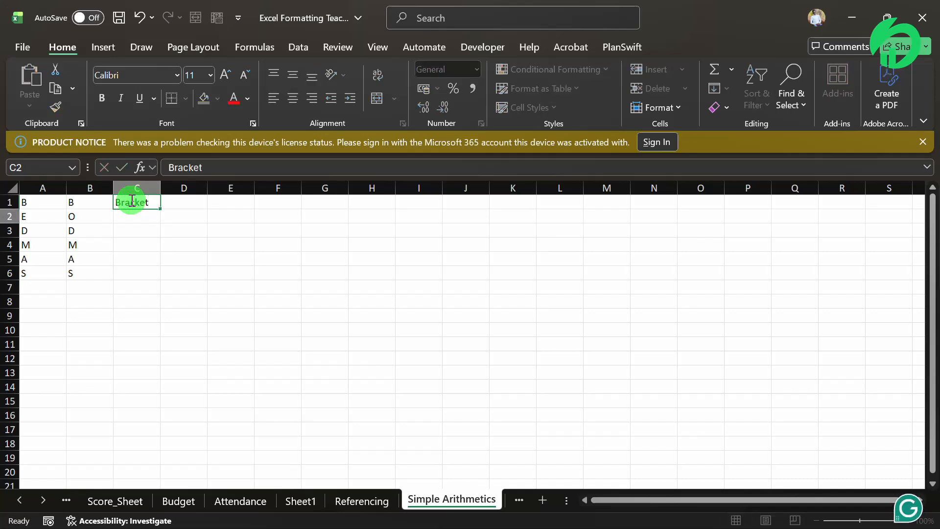
pyautogui.press('Return')
pyautogui.write('Exp')
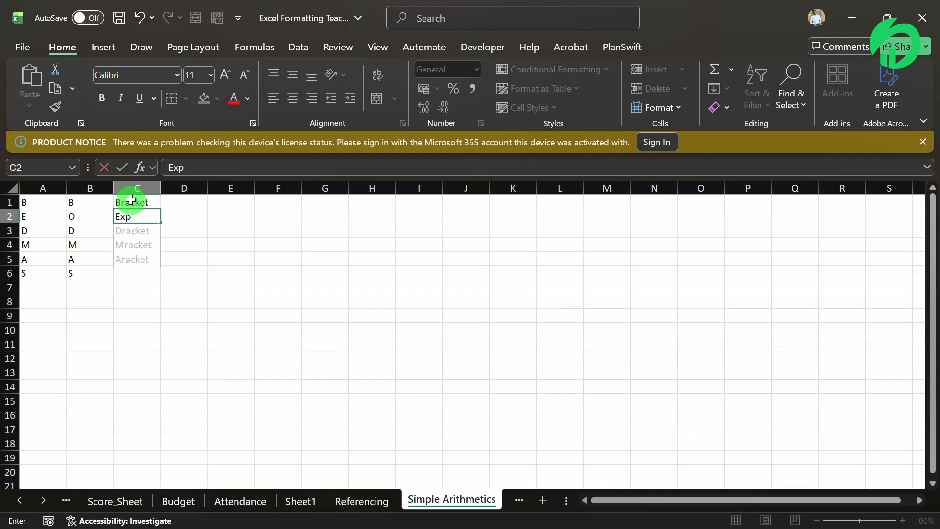
pyautogui.write('onetial')
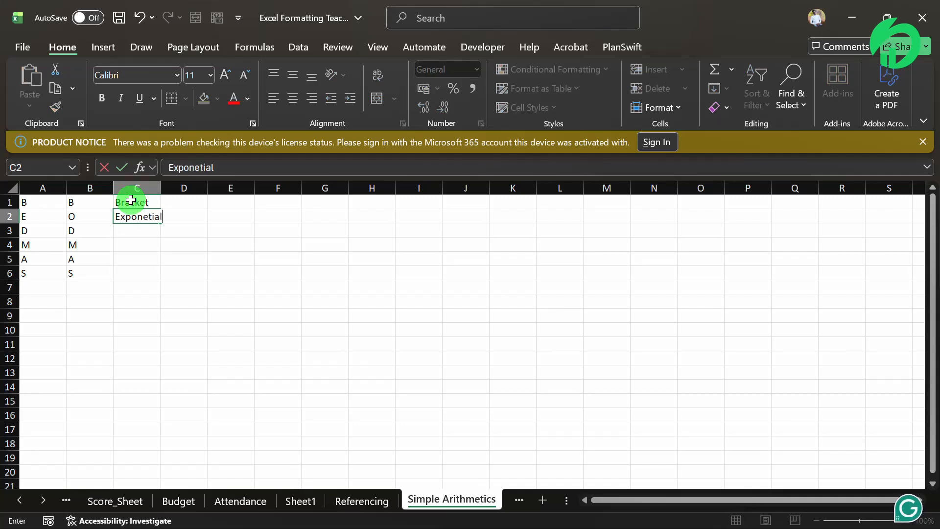
pyautogui.press('Return')
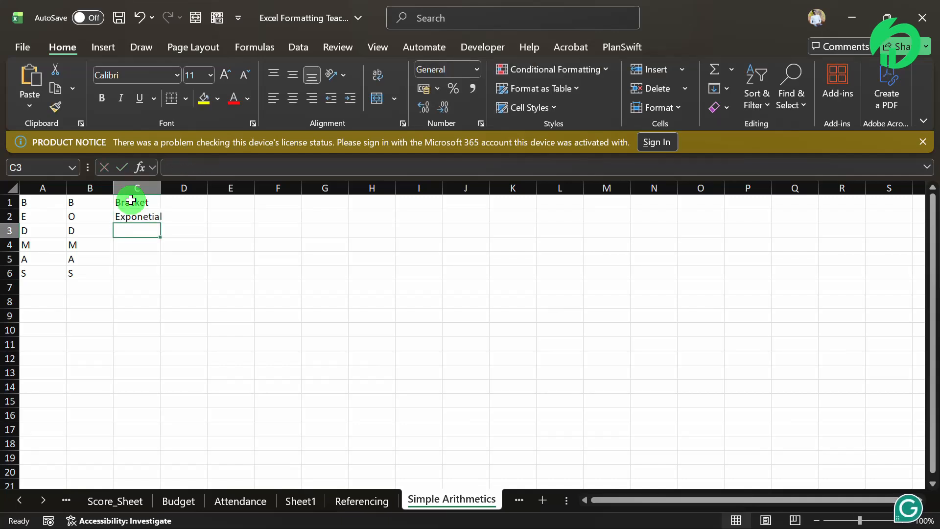
# Enter "of" in D2 as the meaning of the letter O.
pyautogui.press('Right')
pyautogui.press('Up')
pyautogui.write('of')
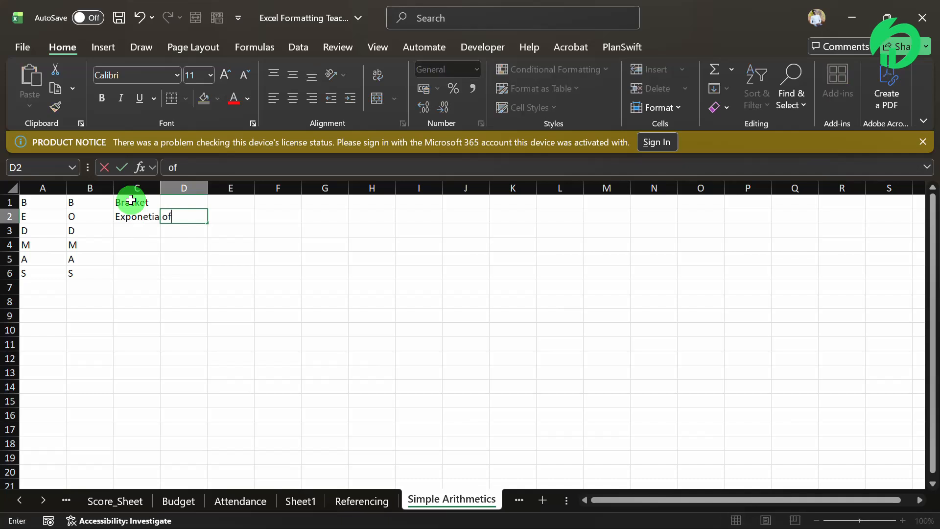
pyautogui.press('Return')
pyautogui.press('Left')
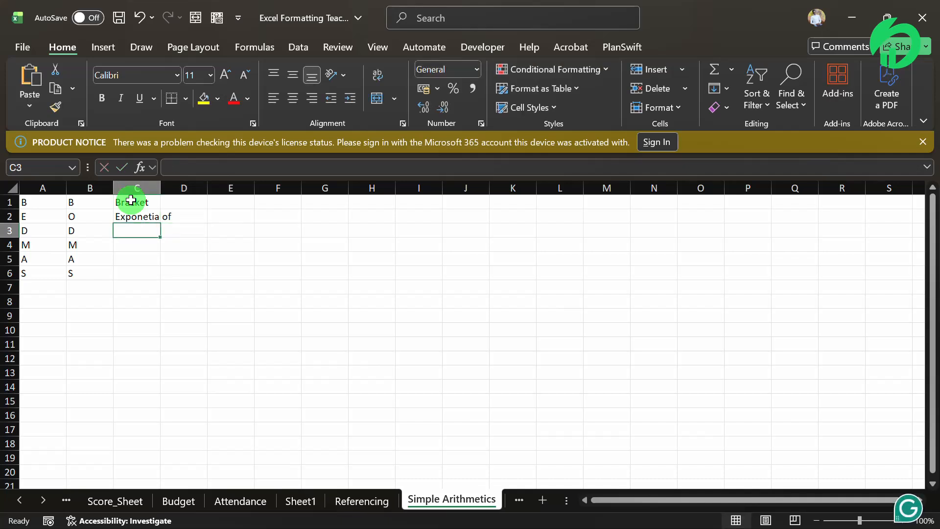
# Enter "Division" in C3 and "Multiplicatio" in C4.
pyautogui.write('Divi')
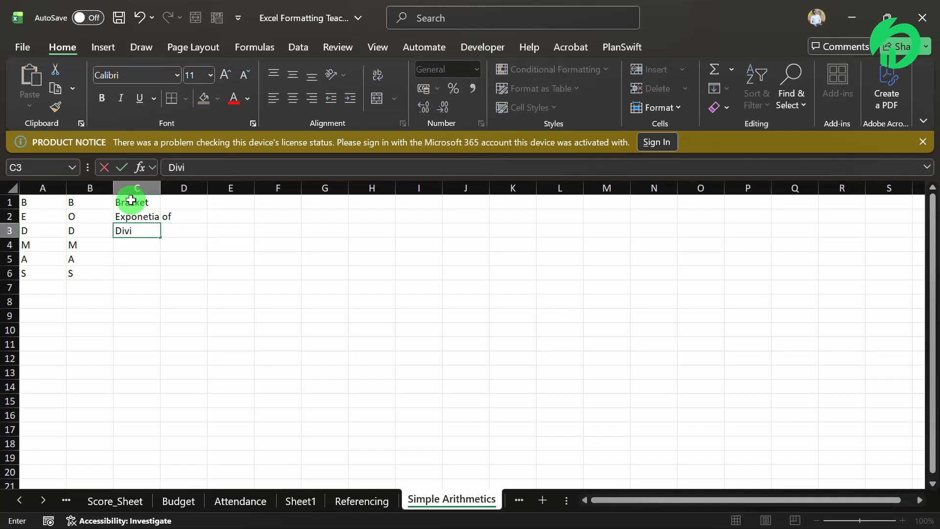
pyautogui.write('sion')
pyautogui.press('Return')
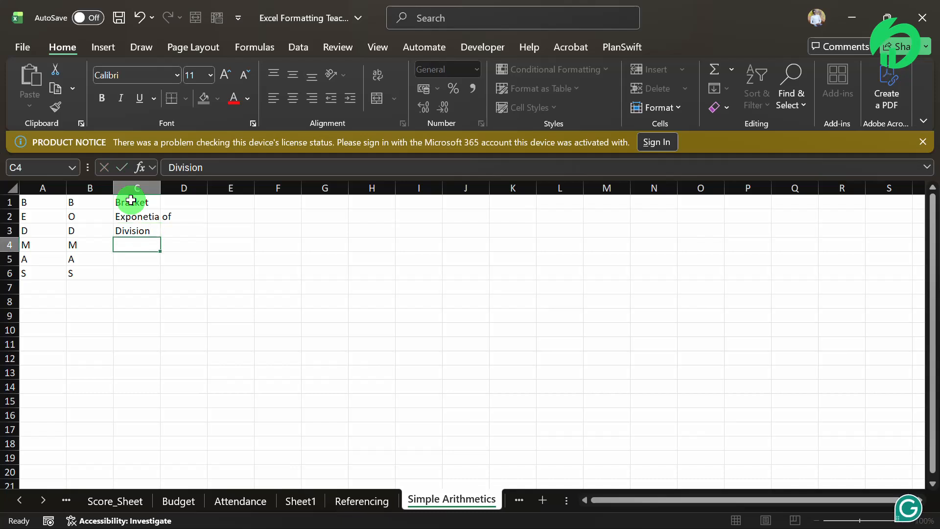
pyautogui.write('Mui')
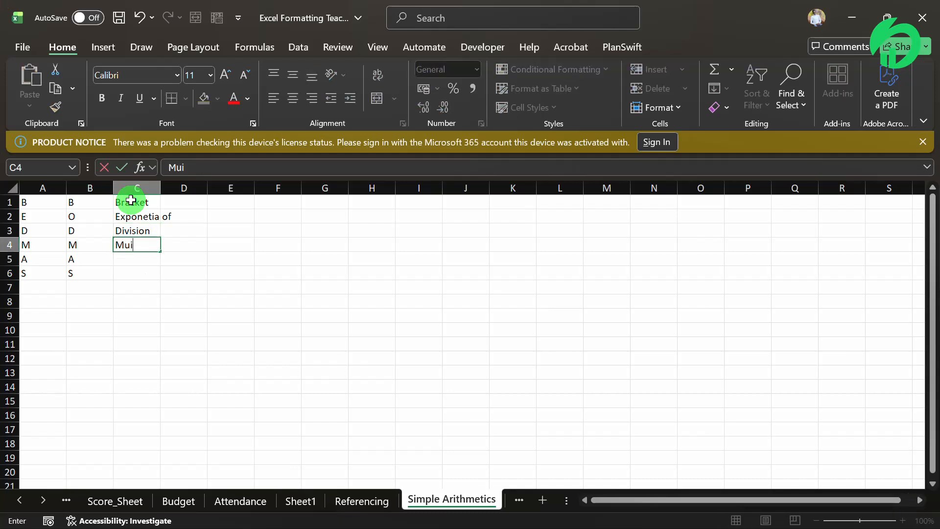
pyautogui.press('BackSpace')
pyautogui.write('ltipl')
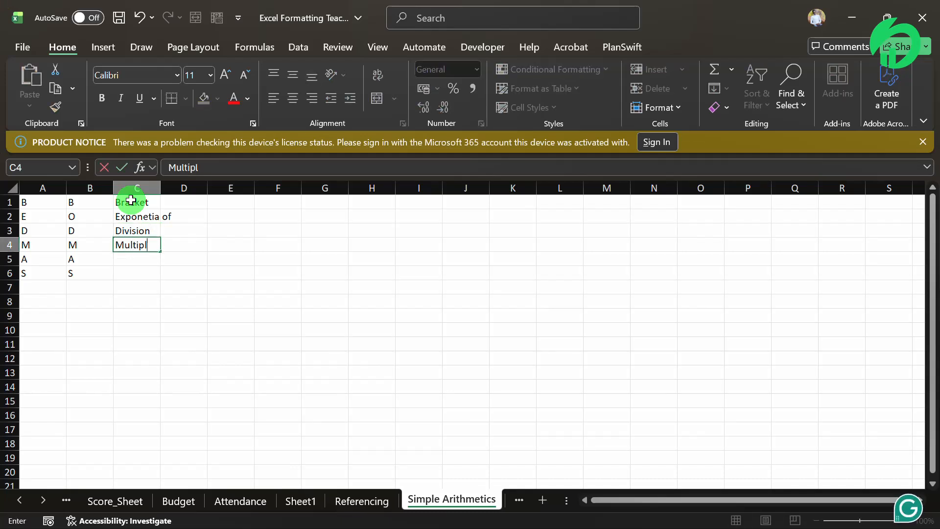
pyautogui.write('icatio')
pyautogui.press('Return')
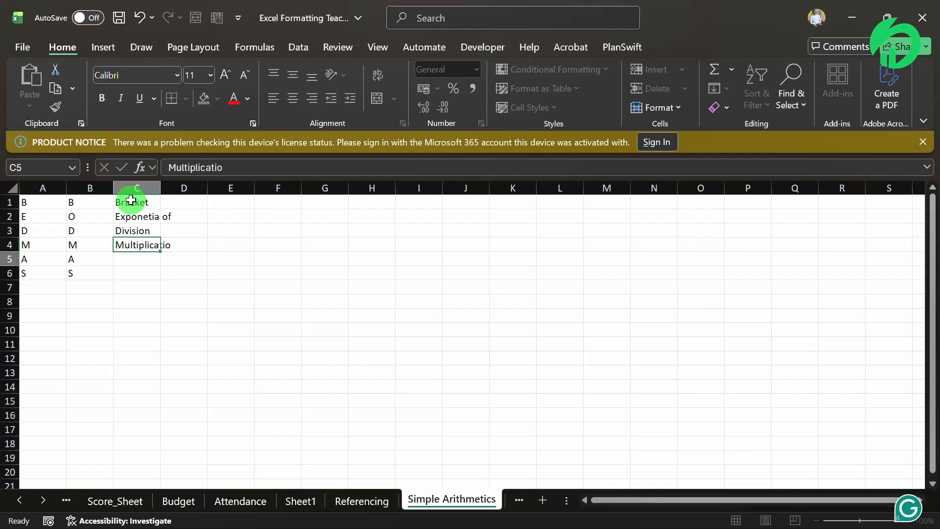
# Enter "Addition" in C5 and "Subtract" in C6.
pyautogui.write('Addi')
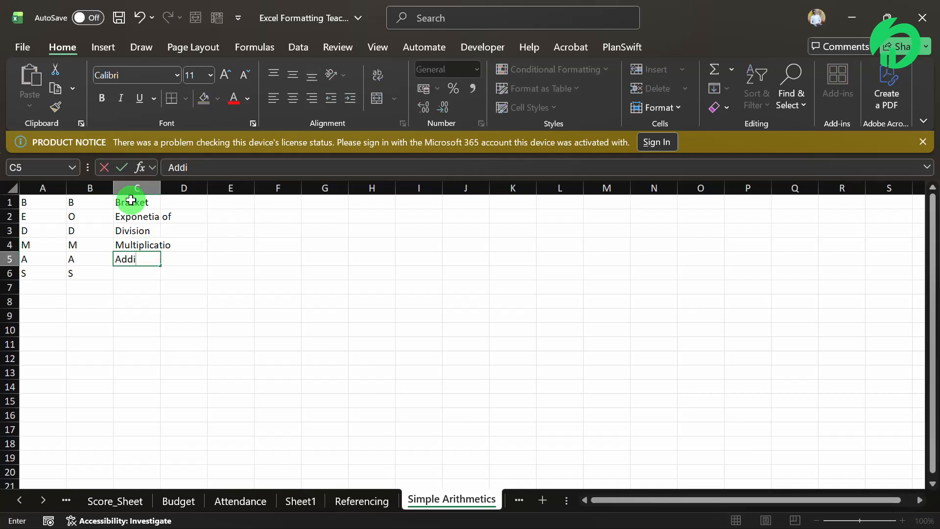
pyautogui.write('tion')
pyautogui.press('Return')
pyautogui.write('Su')
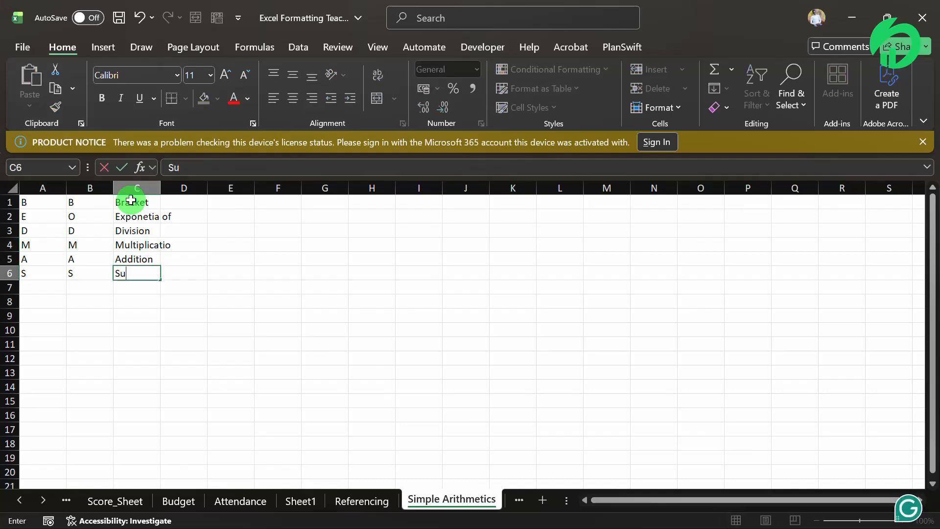
pyautogui.write('btrac ')
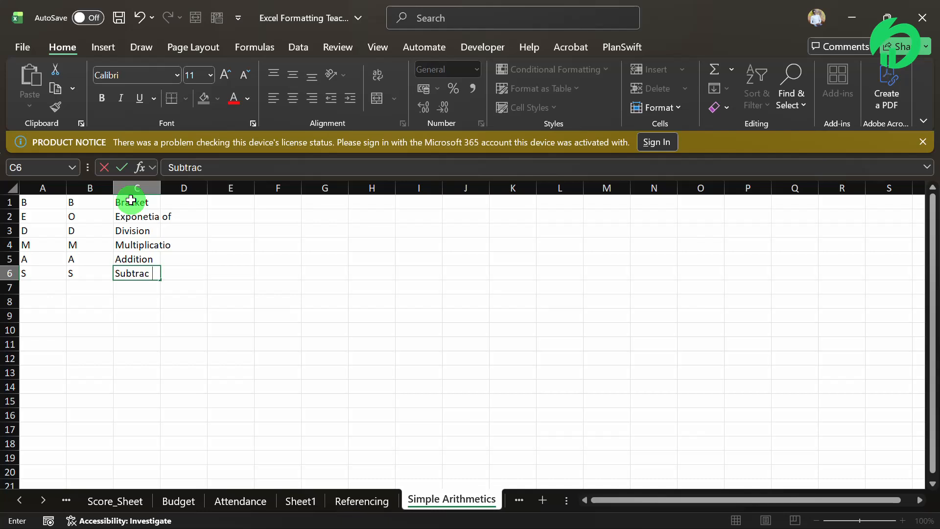
pyautogui.write('t')
# Correct the misspelled word in C4 to "Multiplication".
pyautogui.click(138, 245)
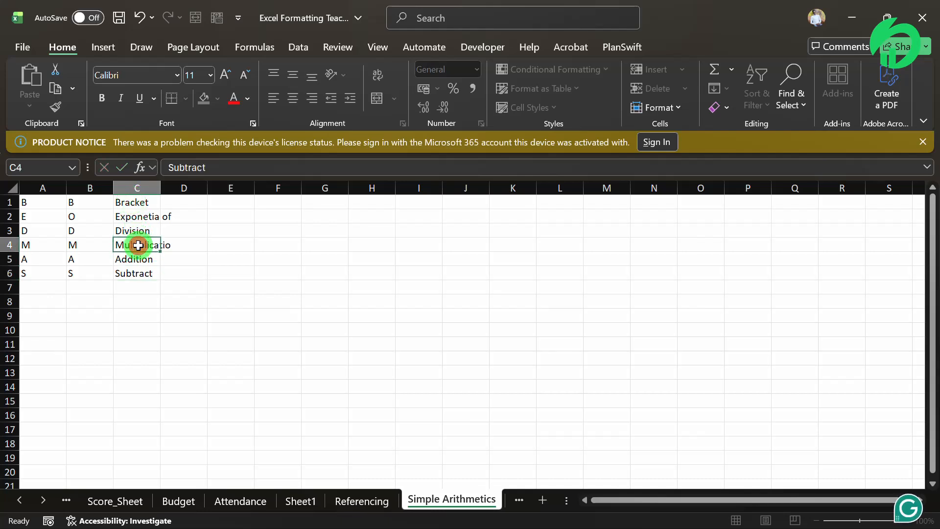
pyautogui.click(243, 168)
pyautogui.write('n')
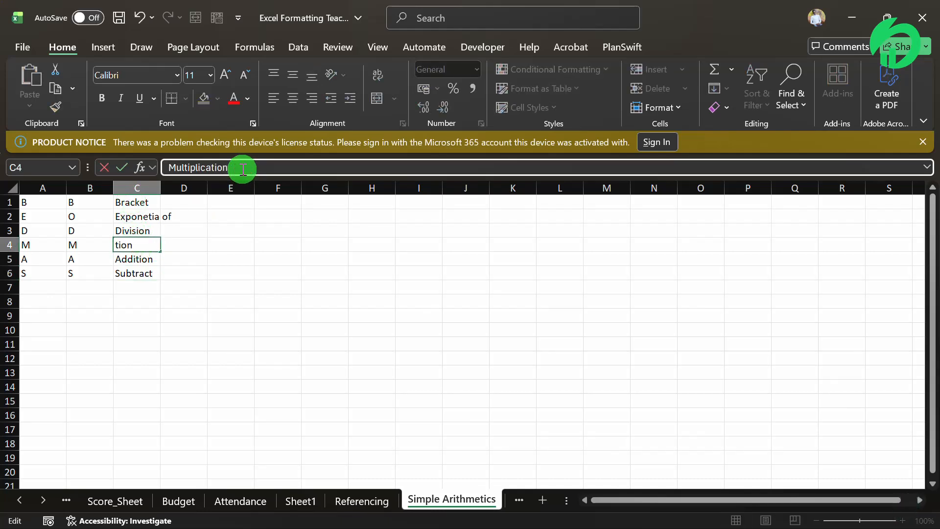
pyautogui.press('Return')
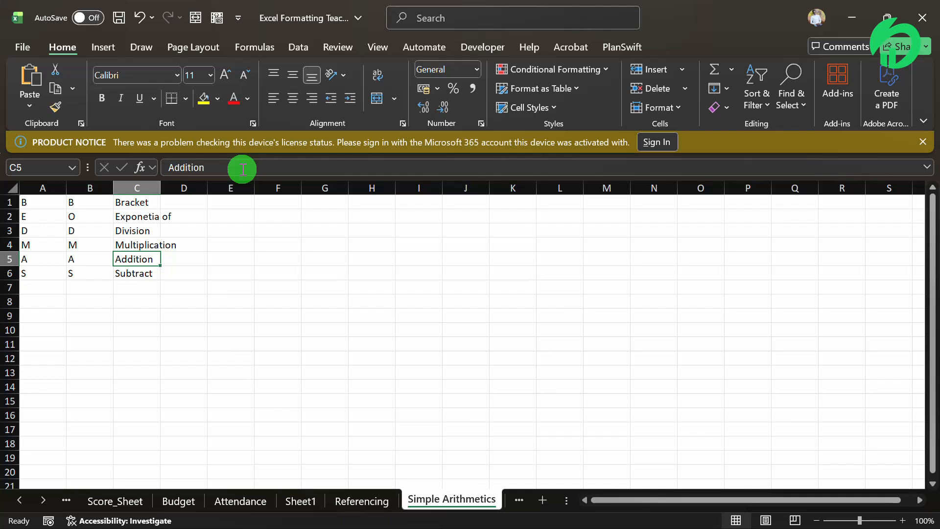
pyautogui.click(242, 168)
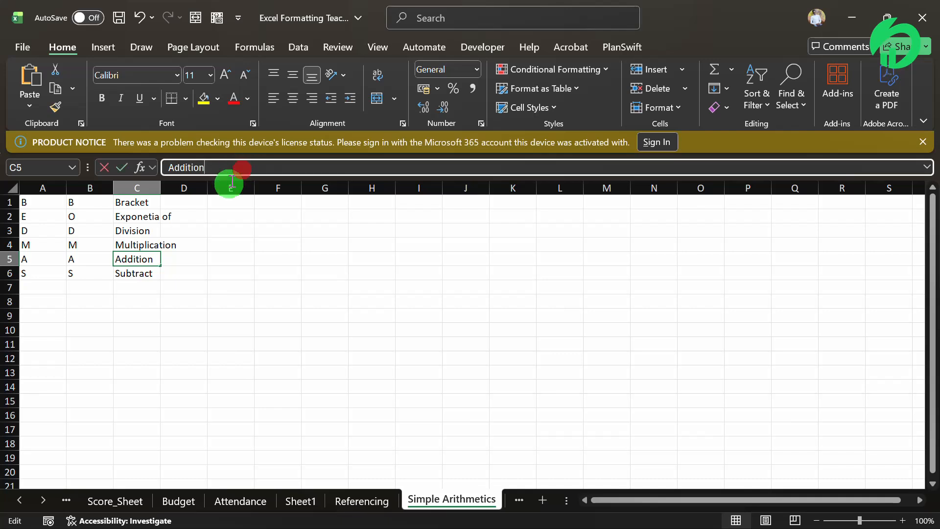
pyautogui.click(187, 274)
# Enter the sample numbers 2 in B9 and 1 in C9.
pyautogui.click(72, 312)
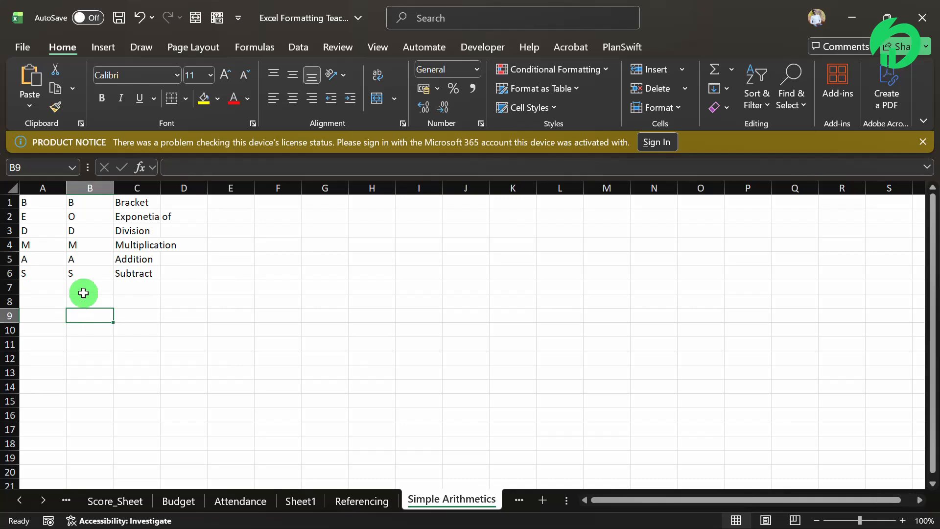
pyautogui.write('2')
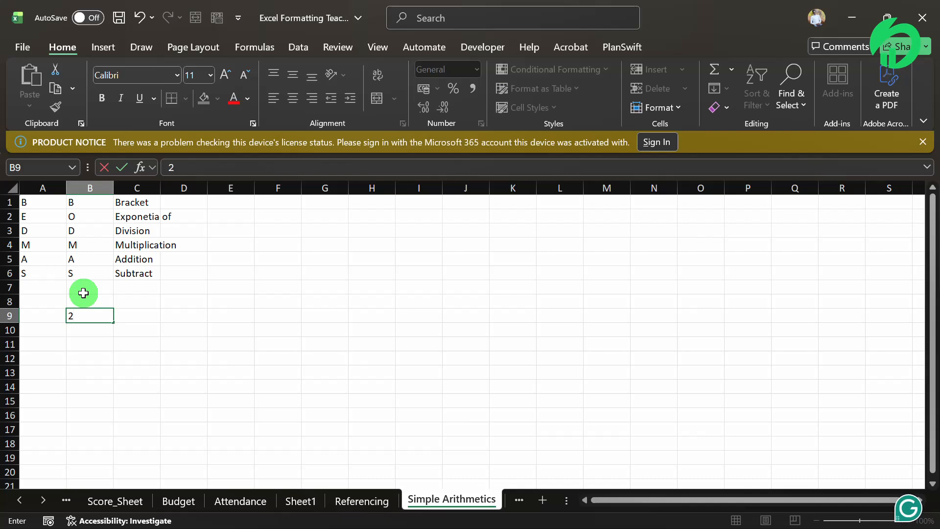
pyautogui.press('Tab')
pyautogui.write('1')
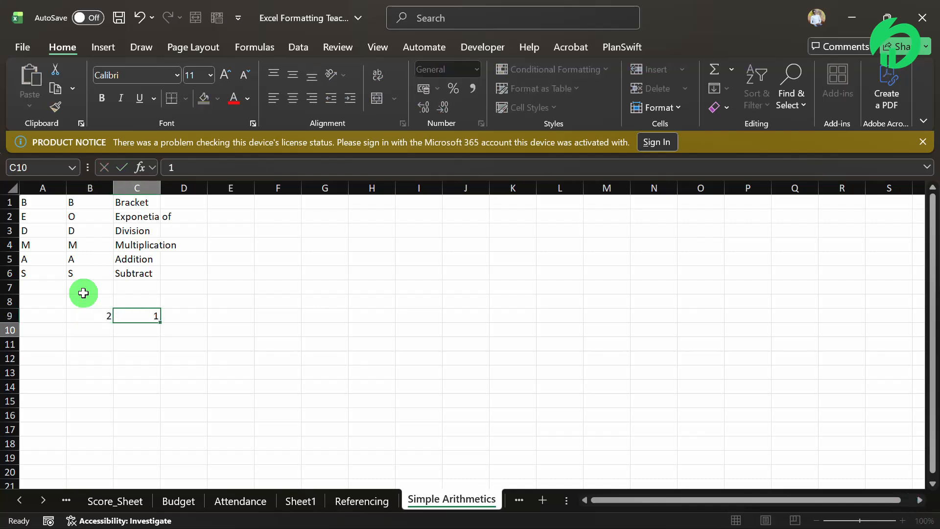
pyautogui.press('Down')
# Add the two sample numbers in D9 with the cell-reference formula =B9+C9.
pyautogui.press('Right')
pyautogui.press('Right')
pyautogui.press('Left')
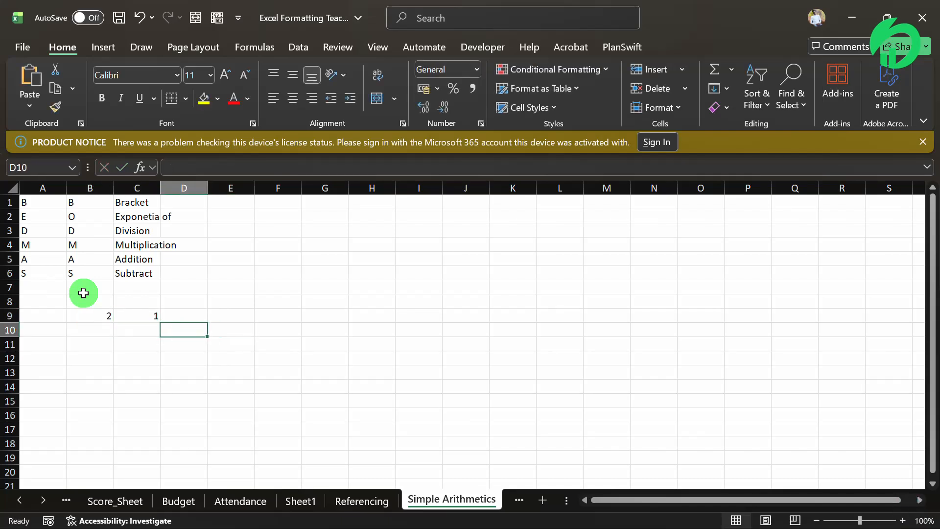
pyautogui.press('Up')
pyautogui.write('=')
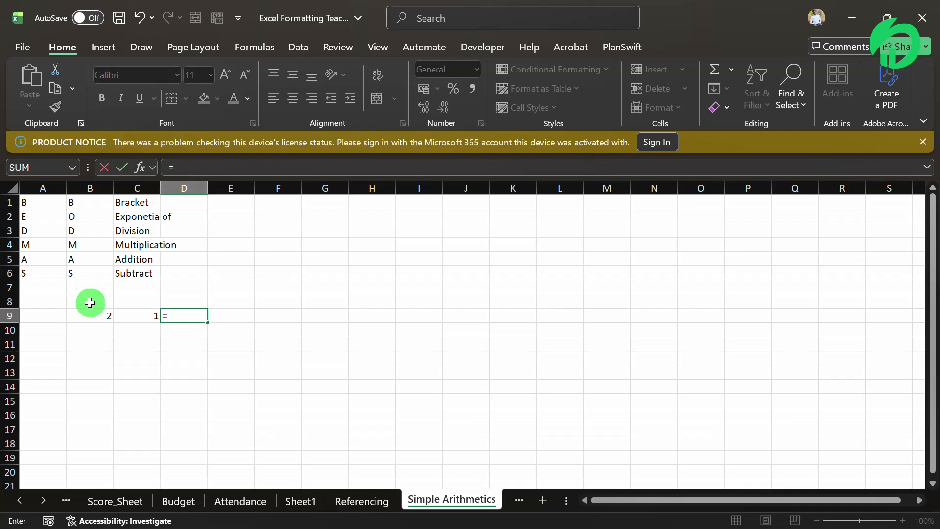
pyautogui.click(92, 314)
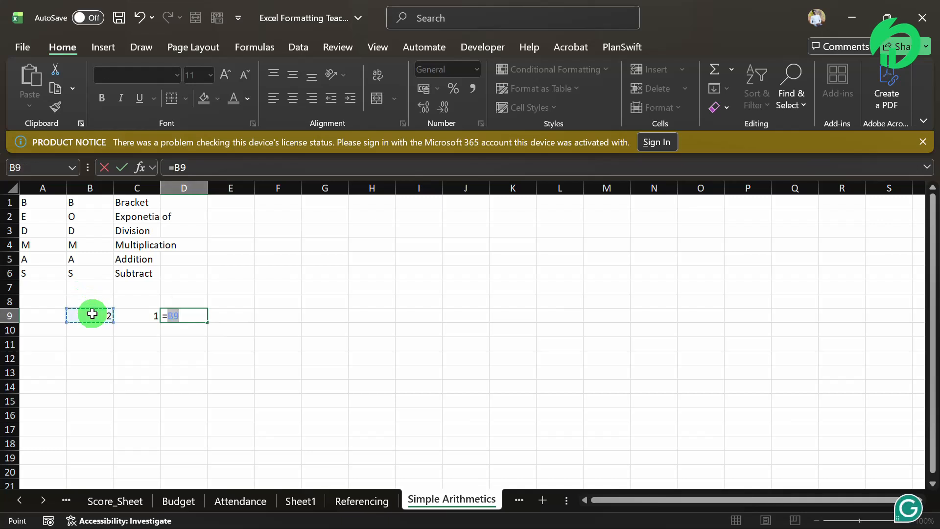
pyautogui.write('*')
pyautogui.press('BackSpace')
pyautogui.write('+')
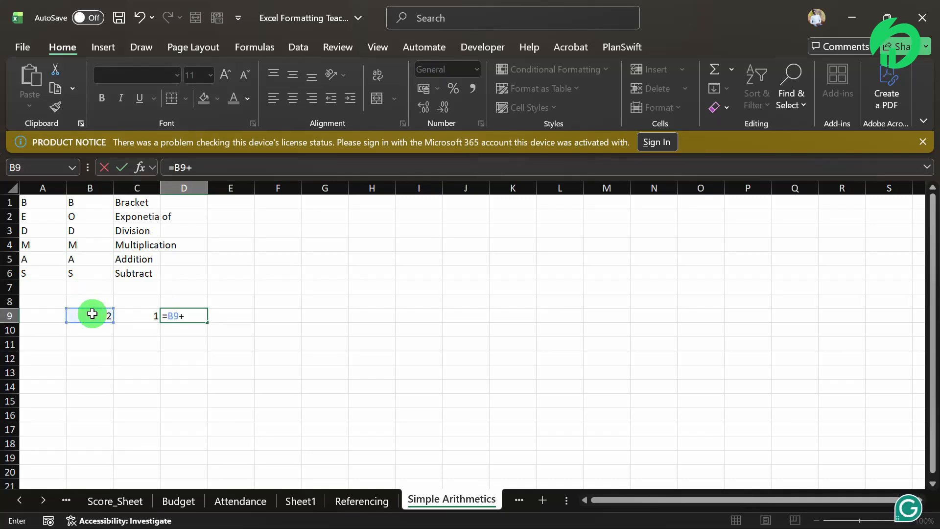
pyautogui.click(126, 315)
pyautogui.press('Return')
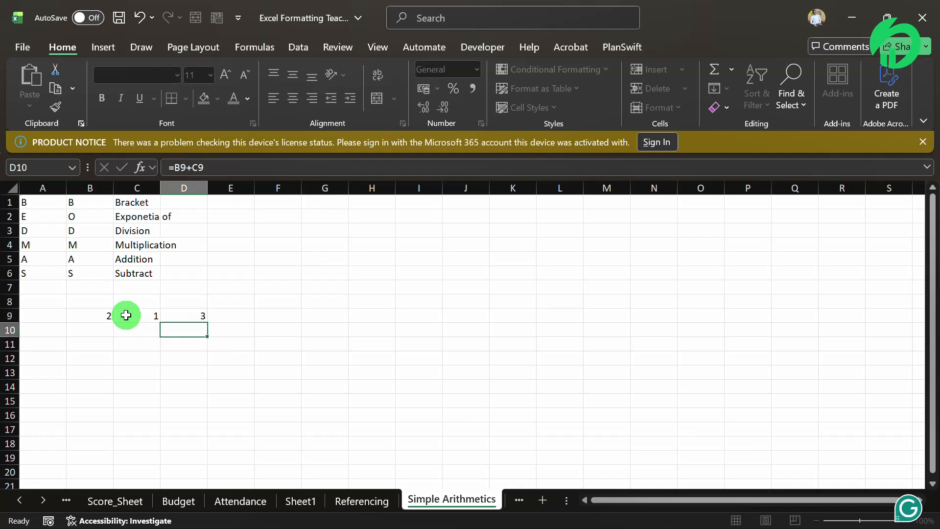
pyautogui.click(172, 315)
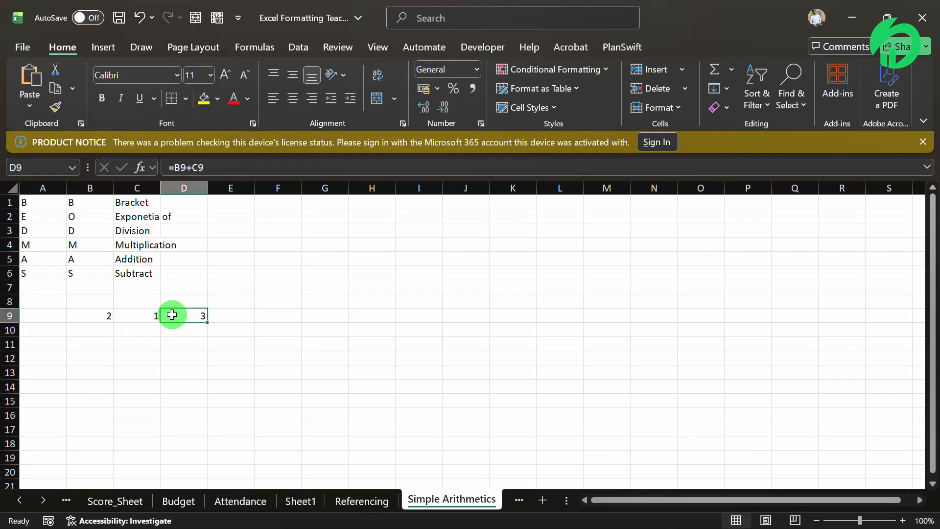
# Enter the formula =2+1 with directly typed numbers in F9.
pyautogui.click(267, 313)
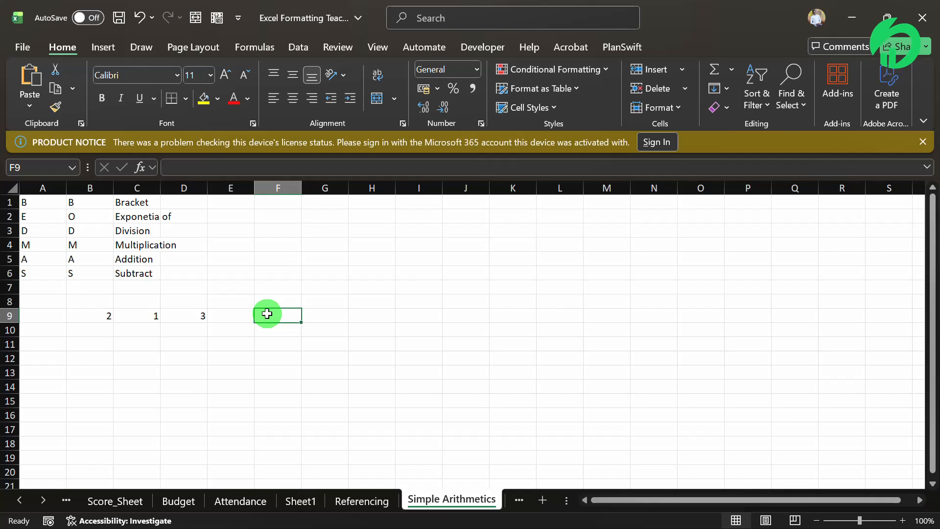
pyautogui.doubleClick(267, 314)
pyautogui.write('=')
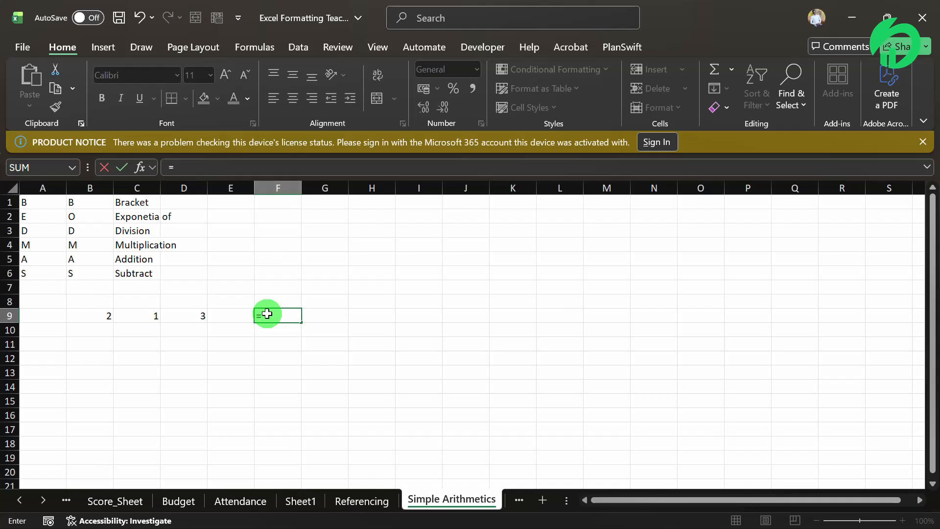
pyautogui.write('2+1')
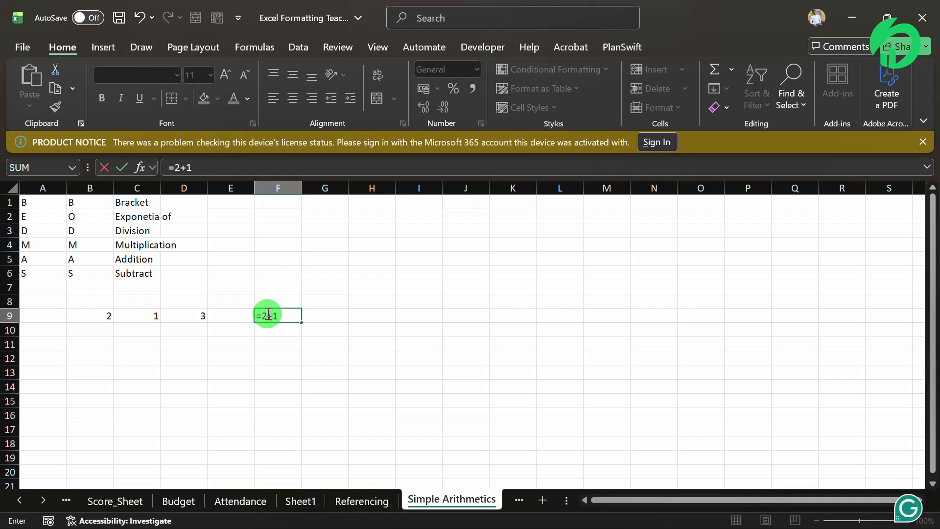
pyautogui.press('Return')
# Compare the typed-number formula in F9 with the cell-reference formula in D9.
pyautogui.click(268, 314)
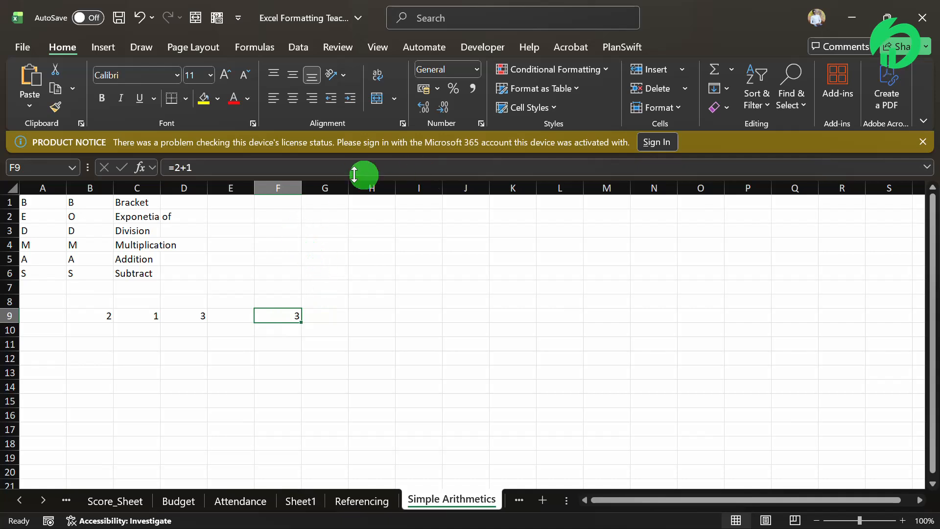
pyautogui.click(202, 168)
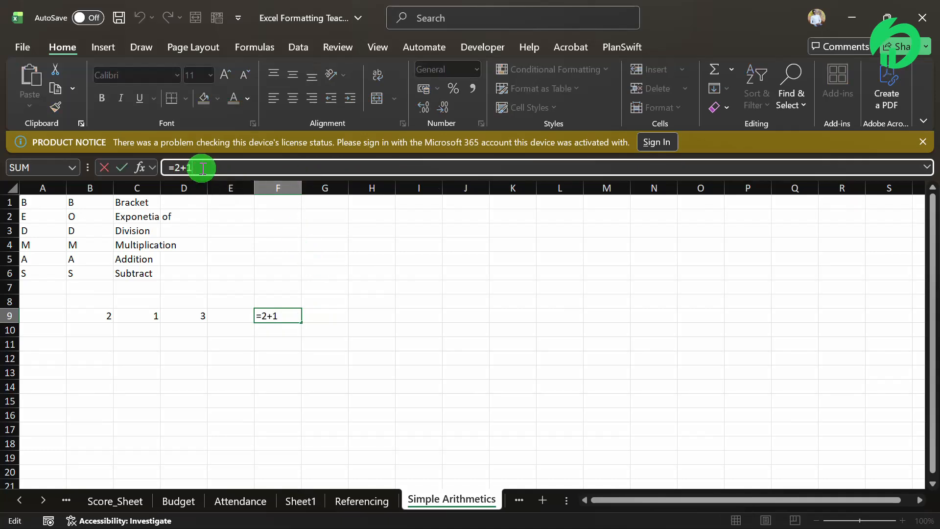
pyautogui.hotkey('ctrl', 'Return')
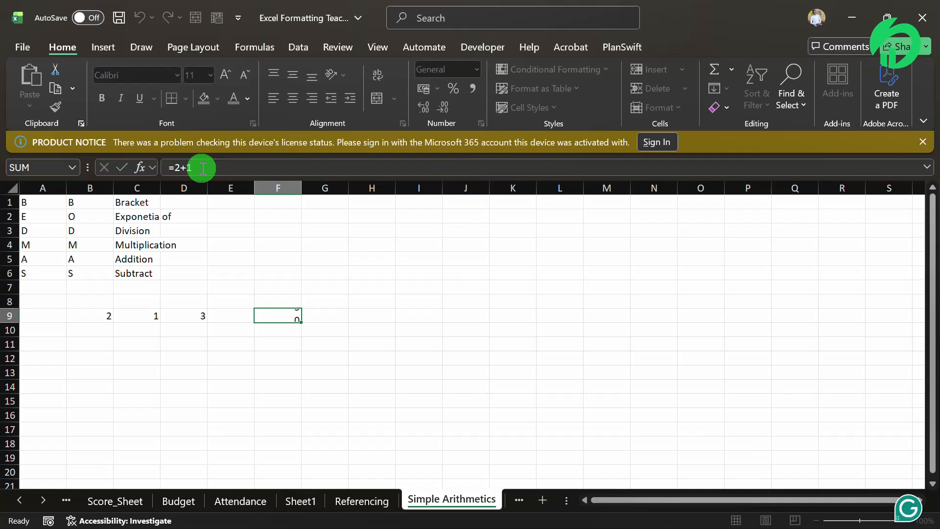
pyautogui.click(270, 310)
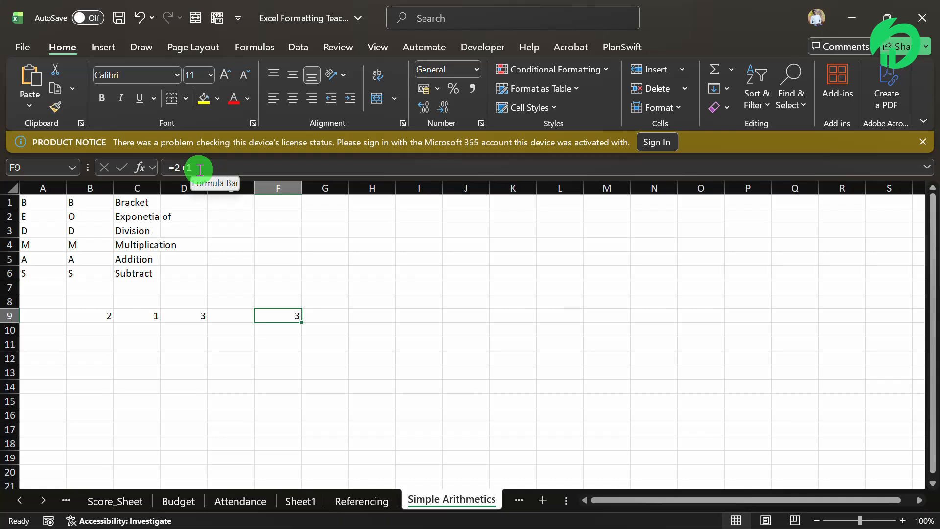
pyautogui.click(186, 316)
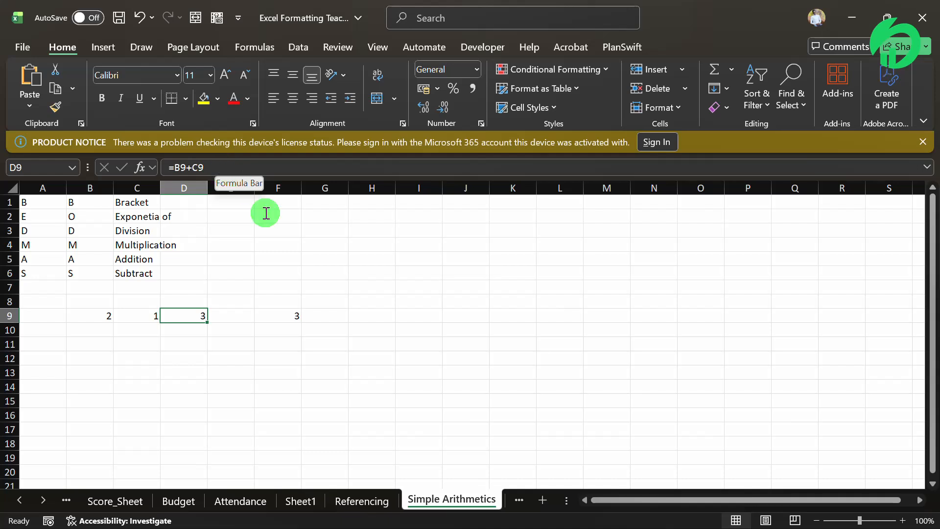
pyautogui.click(272, 310)
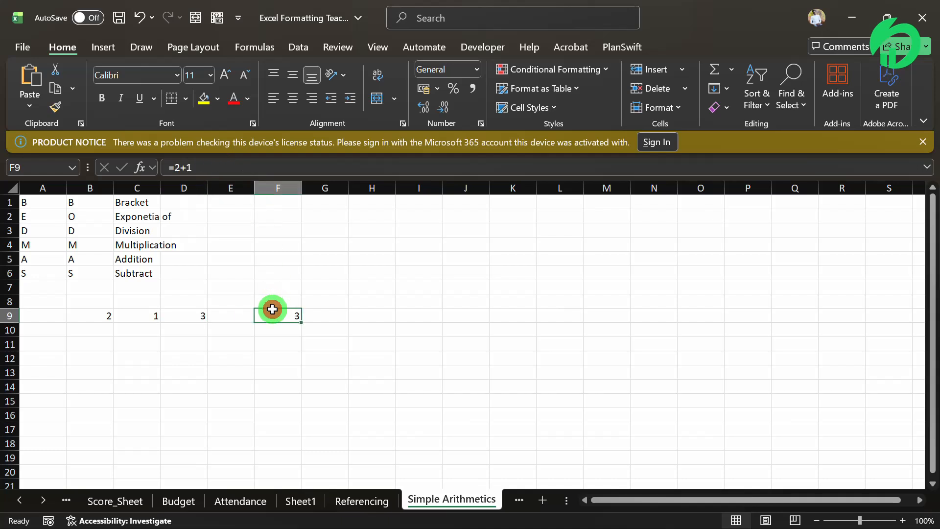
# Show the sheet's formulas in place of results to examine D9 and F9, and switch back to results.
pyautogui.click(378, 47)
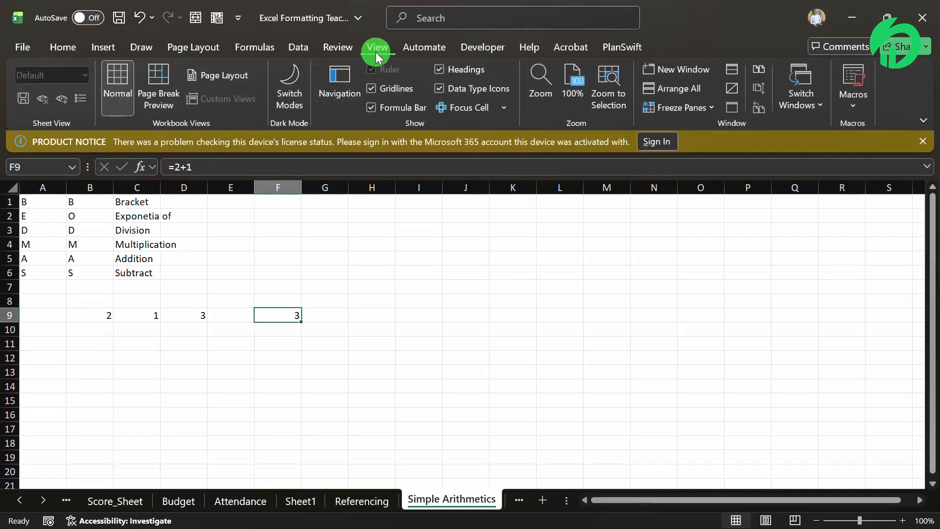
pyautogui.click(342, 49)
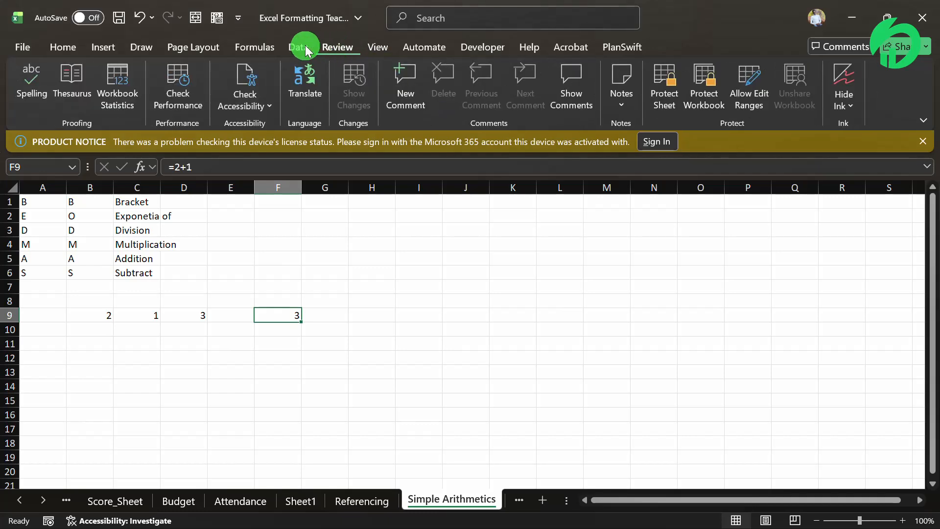
pyautogui.click(278, 48)
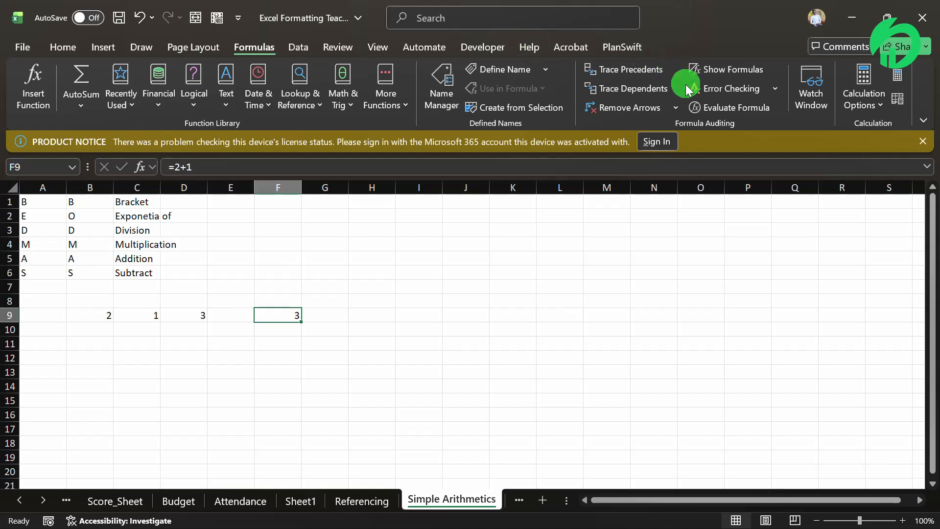
pyautogui.click(724, 74)
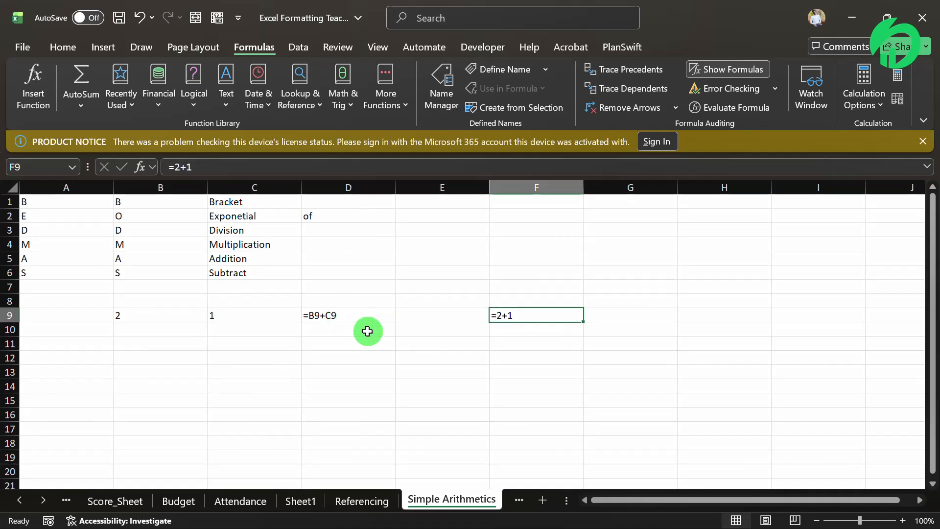
pyautogui.doubleClick(338, 315)
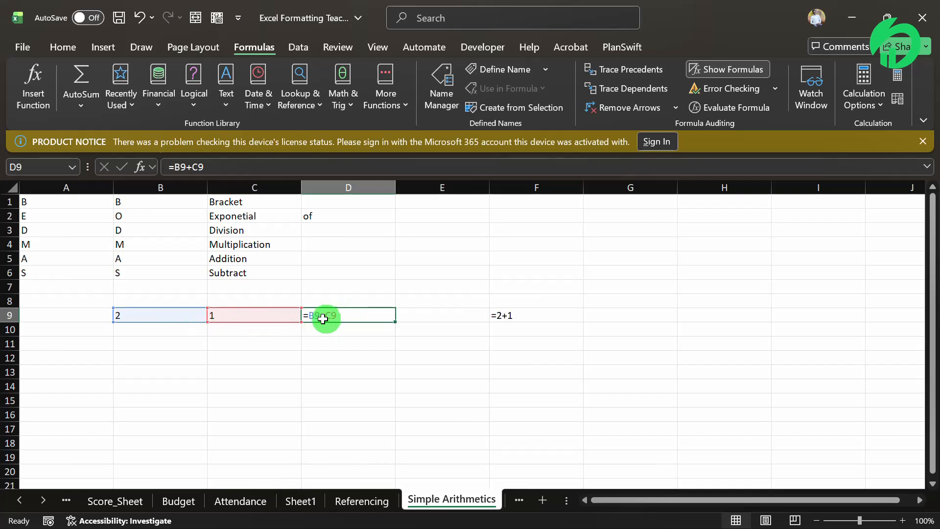
pyautogui.click(501, 318)
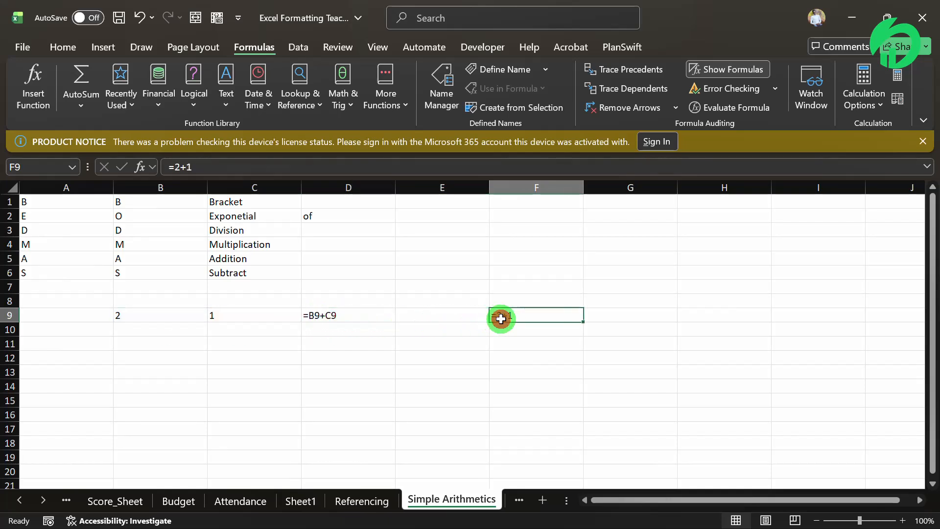
pyautogui.click(718, 69)
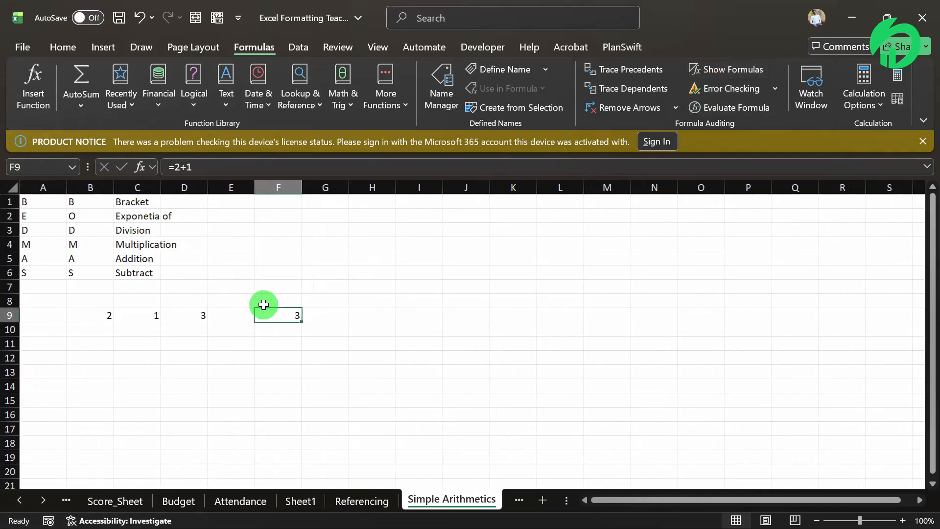
# Enter the division formula =4/2 in B11 and the subtraction formula =2-1 in B12.
pyautogui.click(119, 352)
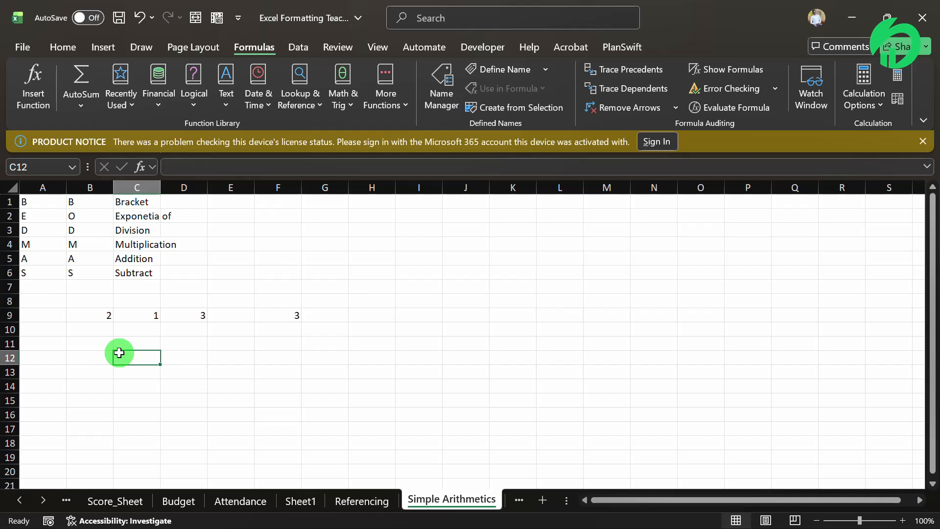
pyautogui.click(98, 347)
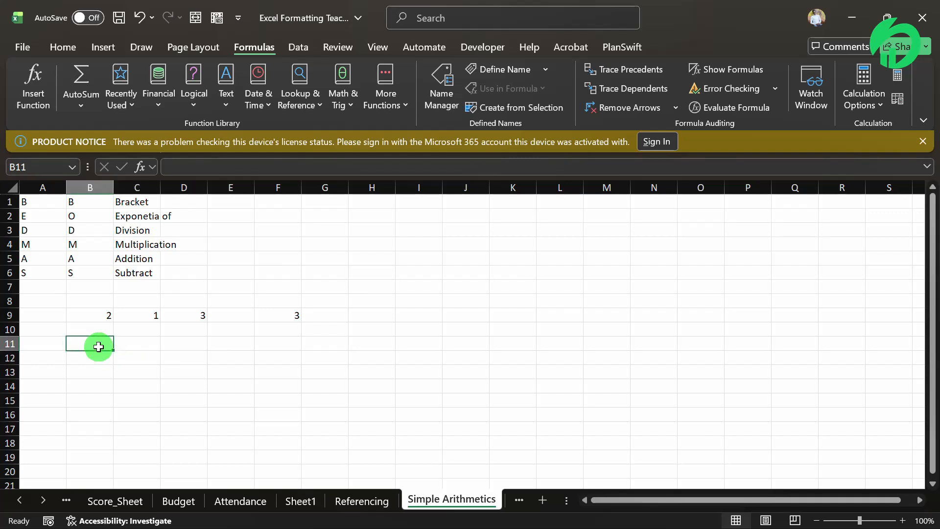
pyautogui.write('=')
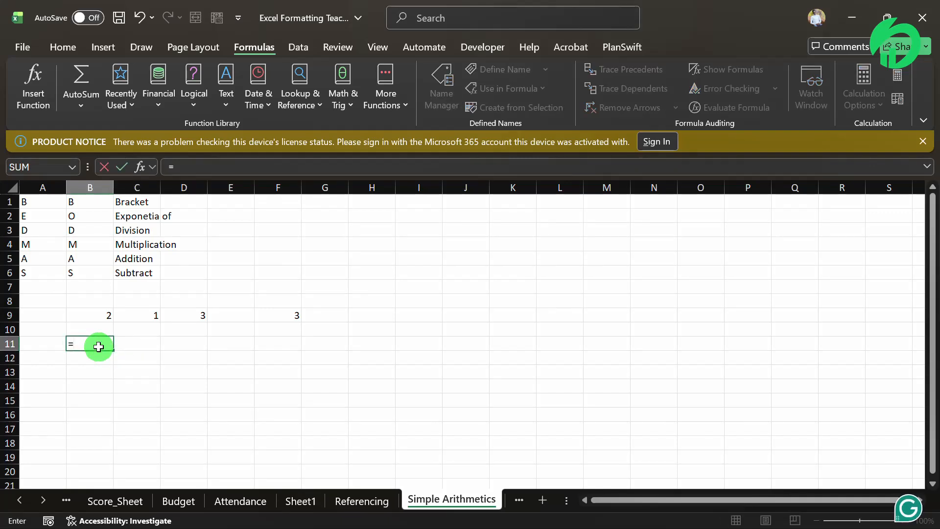
pyautogui.write('4/2')
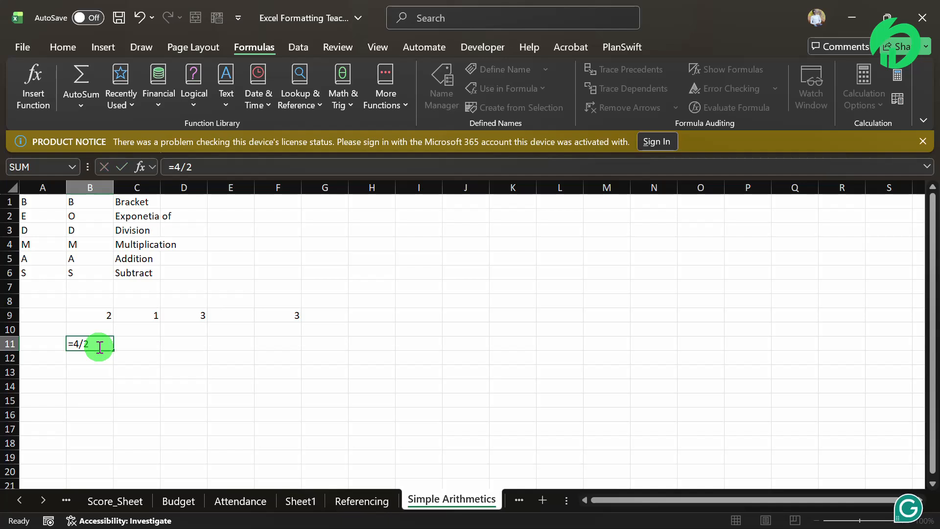
pyautogui.press('Return')
pyautogui.write('=')
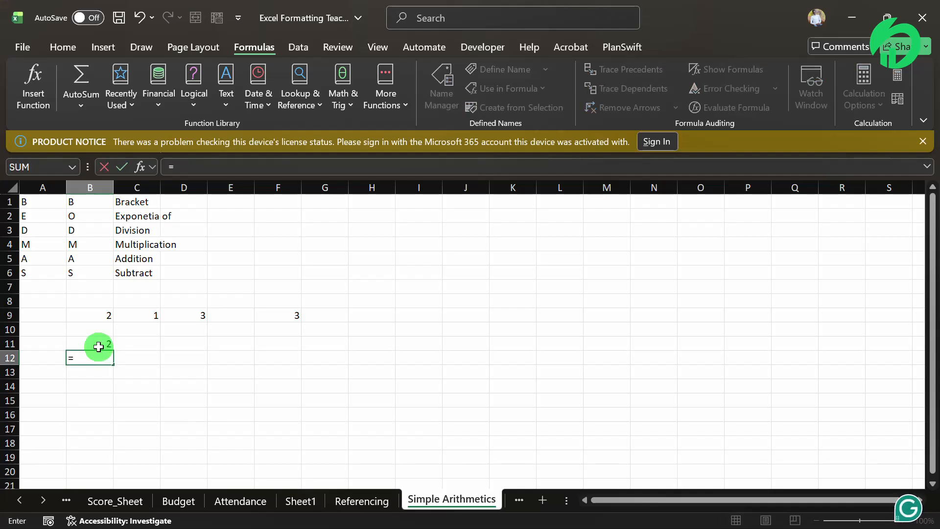
pyautogui.write('2-1')
pyautogui.press('Return')
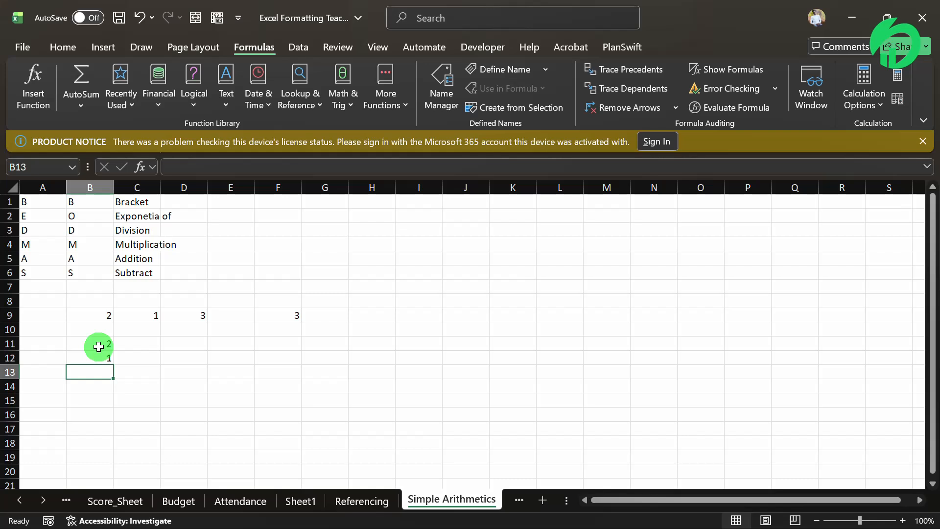
# Enter the exponent formula =((3^2) in G13 and accept the suggested correction to =((3^2)).
pyautogui.click(66, 50)
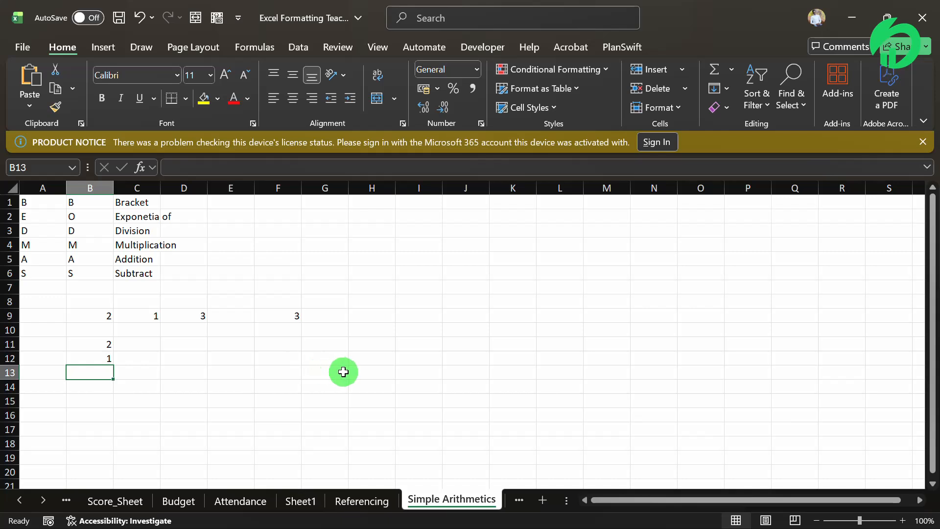
pyautogui.click(320, 372)
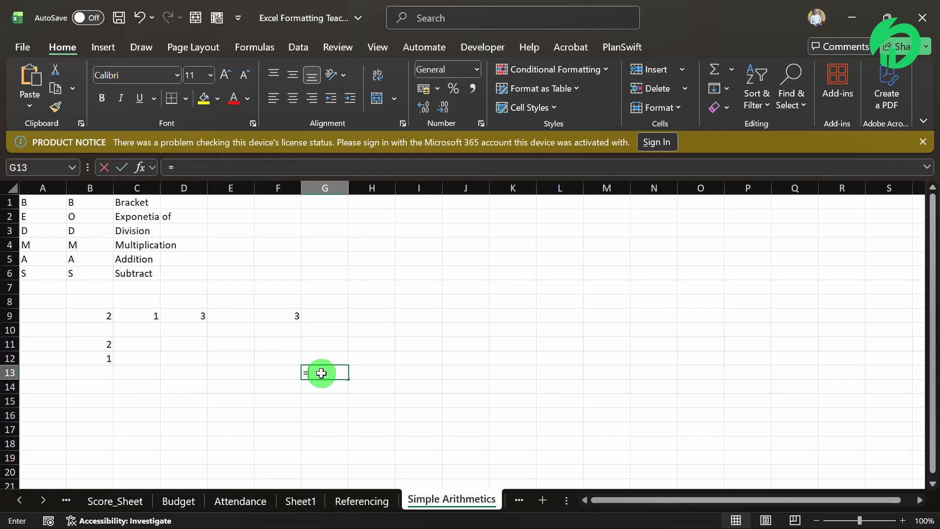
pyautogui.write('=((')
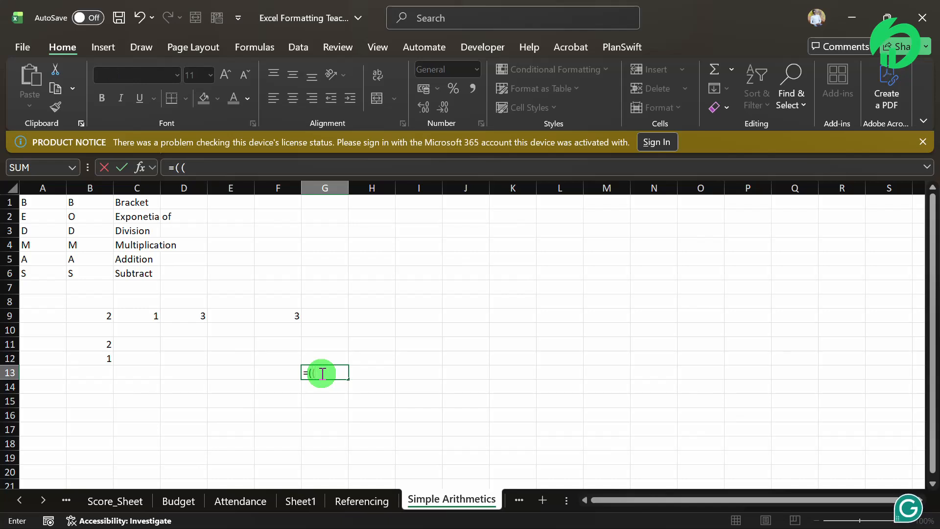
pyautogui.write('3')
pyautogui.write('^^')
pyautogui.write('2')
pyautogui.write(')')
pyautogui.press('Return')
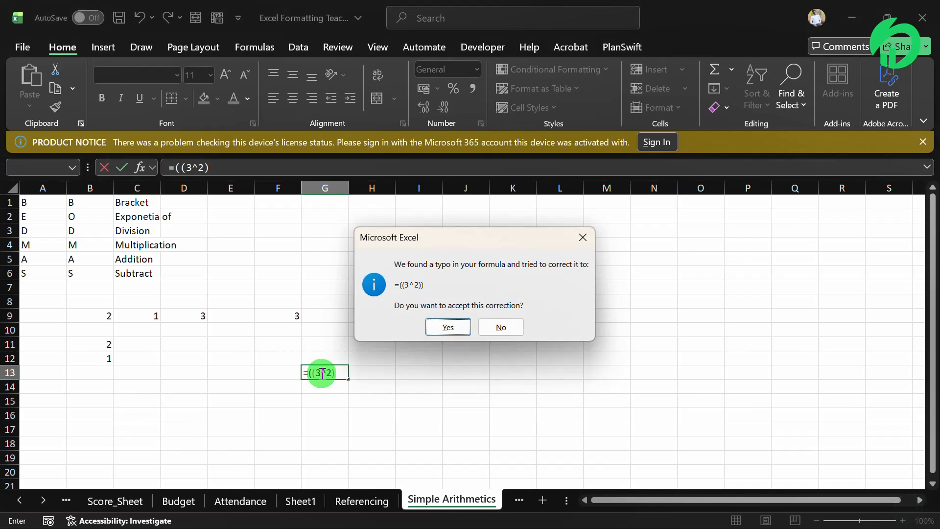
pyautogui.press('Return')
# Extend the exponent formula in G13 to =(((3^2)+6)3*4/2+5-7) and accept the suggested correction to =(((3^2)+6)*3*4/2+5-7).
pyautogui.doubleClick(322, 374)
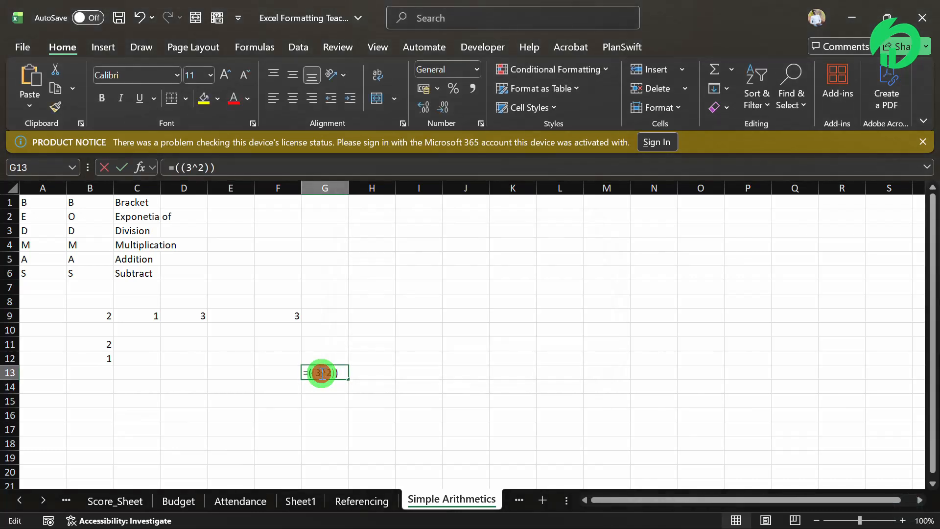
pyautogui.click(334, 373)
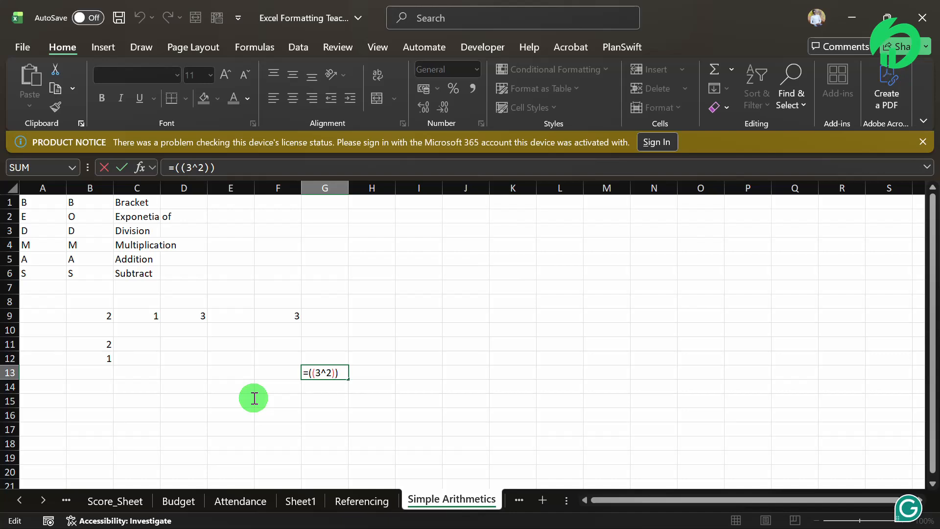
pyautogui.write('+')
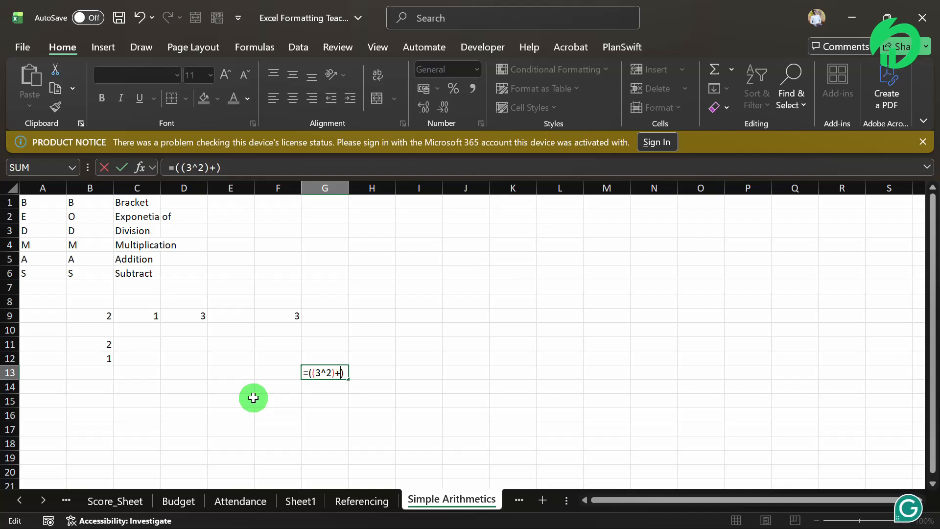
pyautogui.write('6')
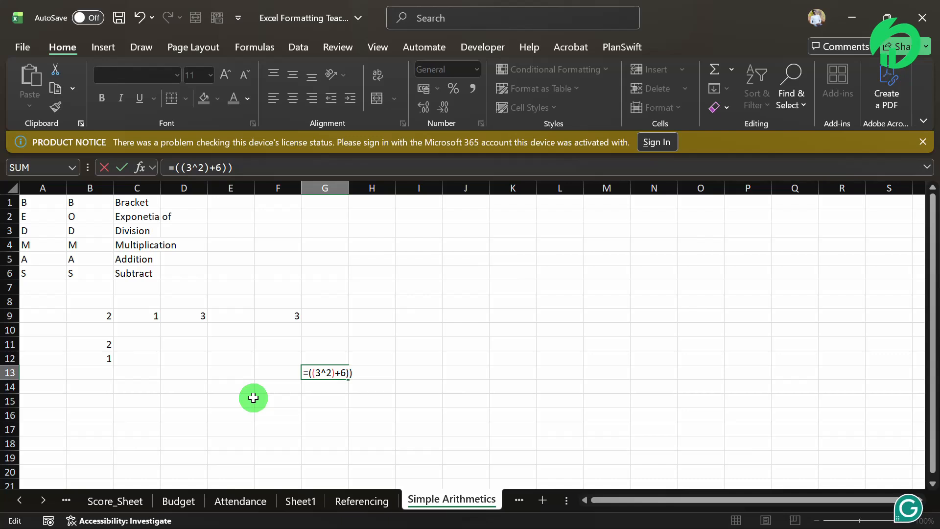
pyautogui.click(311, 375)
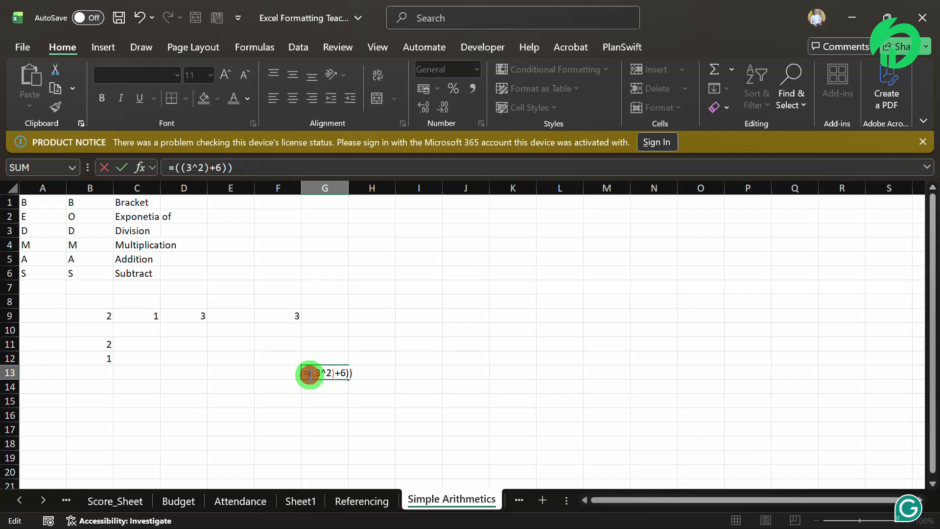
pyautogui.write('(')
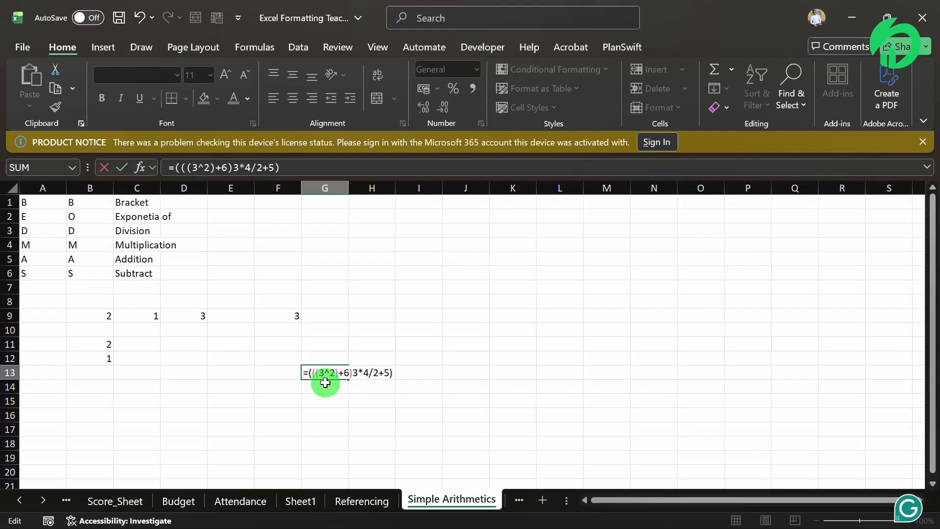
pyautogui.write('-')
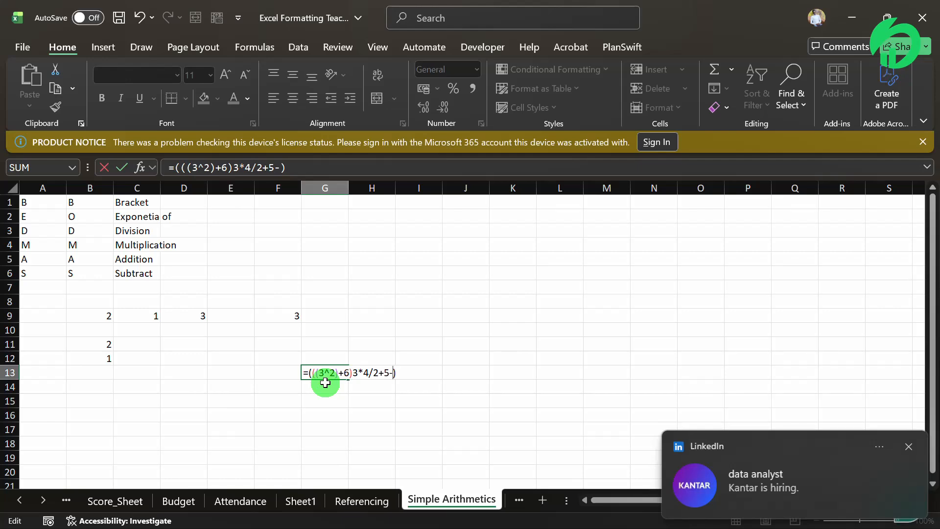
pyautogui.write('7)')
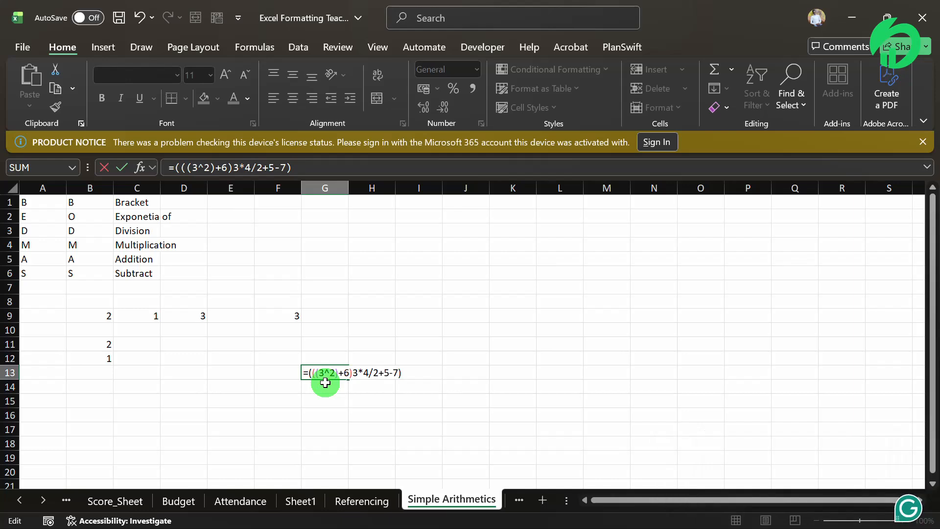
pyautogui.press('Return')
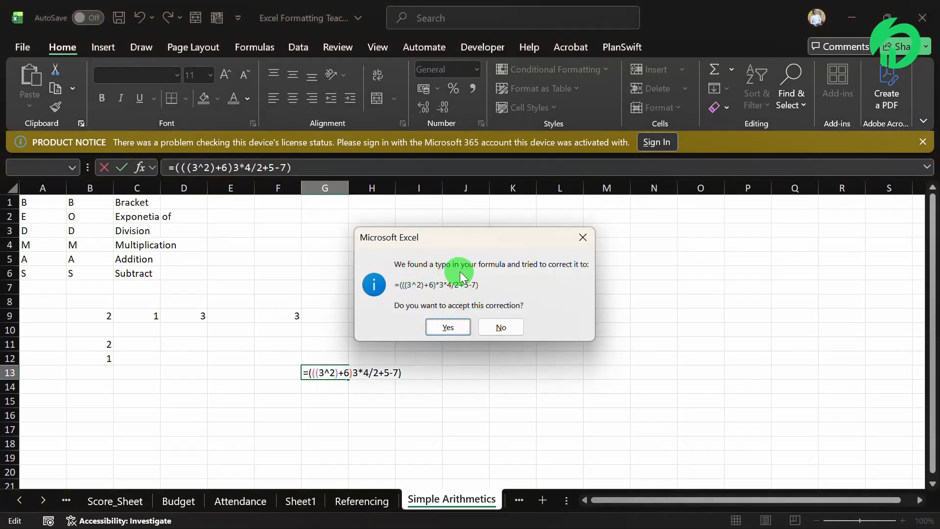
pyautogui.click(448, 327)
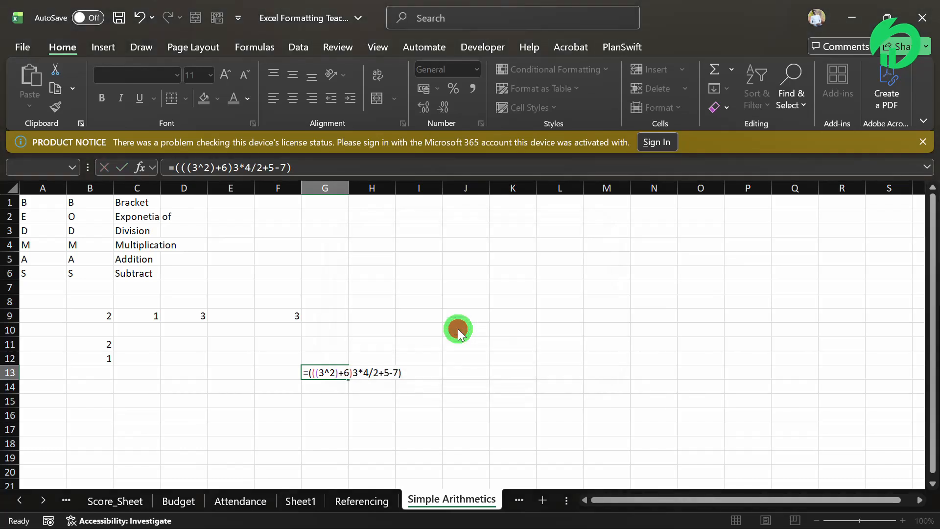
pyautogui.press('Up')
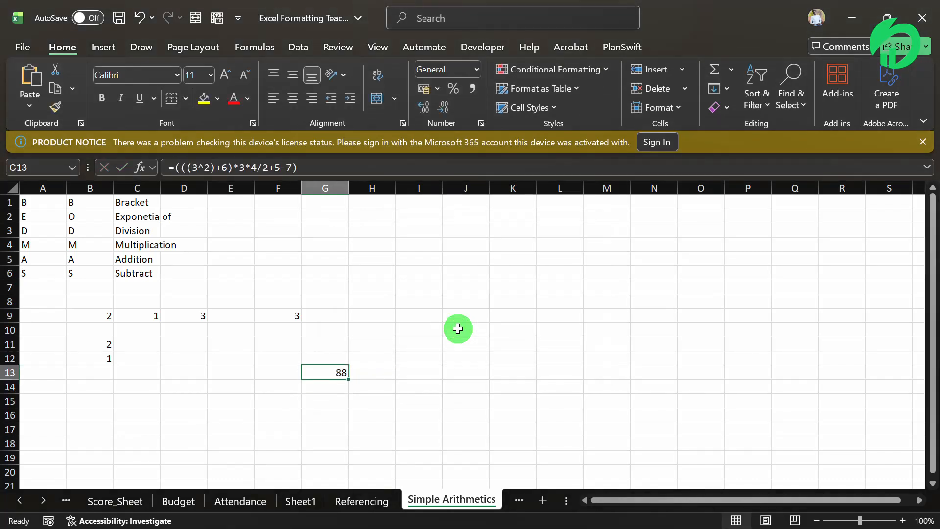
# Review the formula in G13 and enter its first working values, 9 in G15 and 6 in G16.
pyautogui.doubleClick(333, 373)
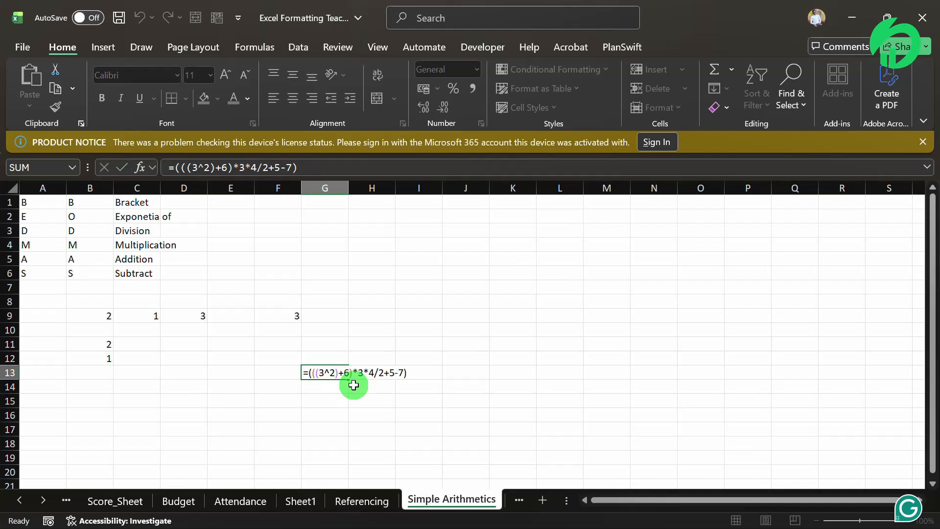
pyautogui.press('Return')
pyautogui.press('Up')
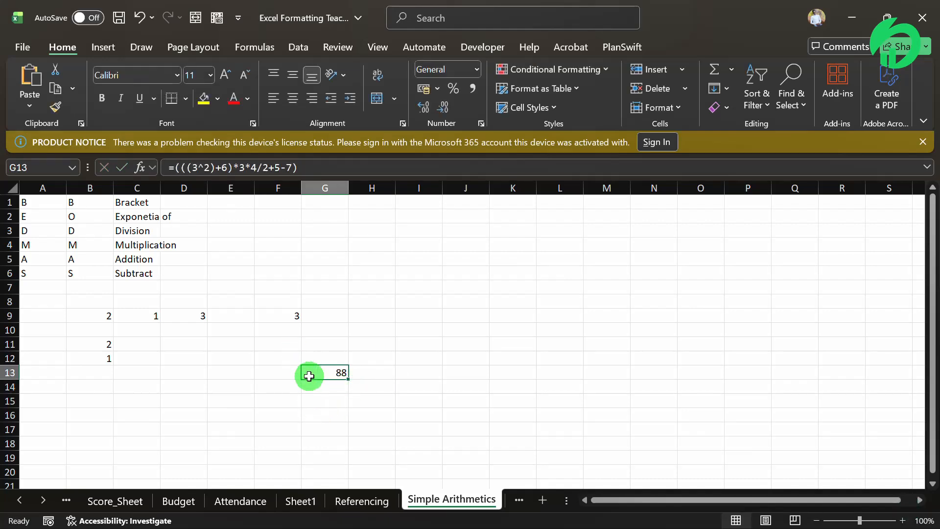
pyautogui.click(317, 400)
pyautogui.write('9')
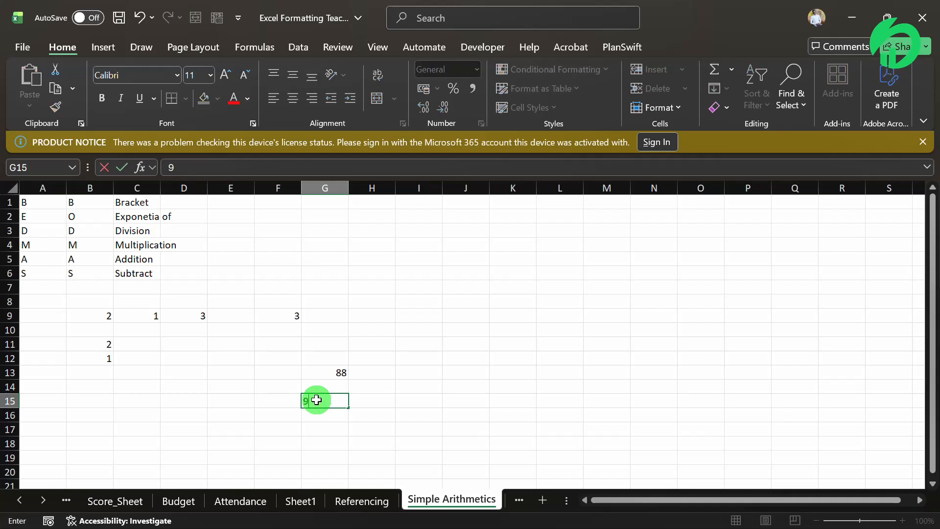
pyautogui.press('Tab')
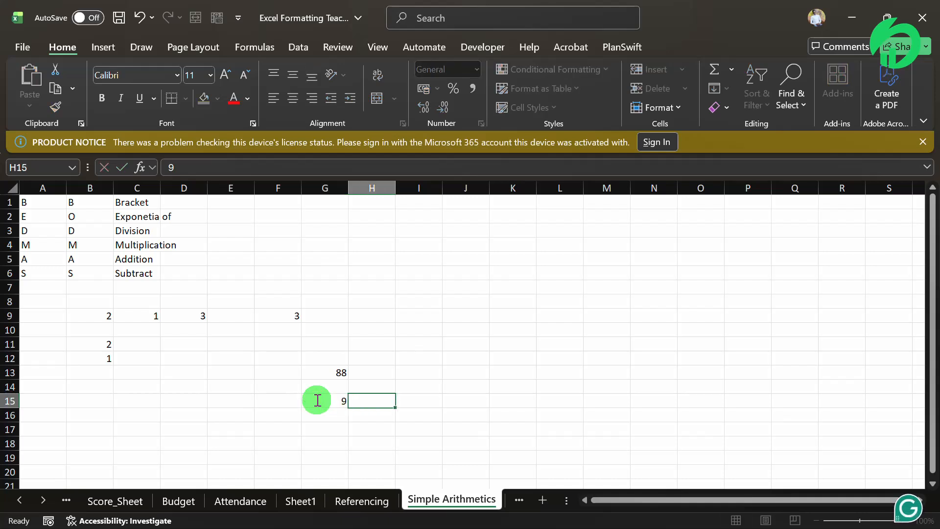
pyautogui.press('Return')
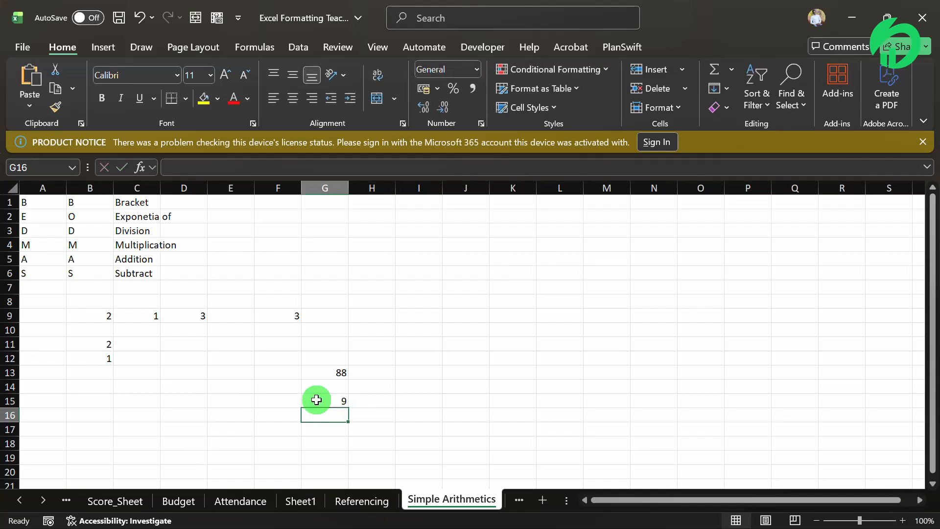
pyautogui.write('6')
pyautogui.press('Return')
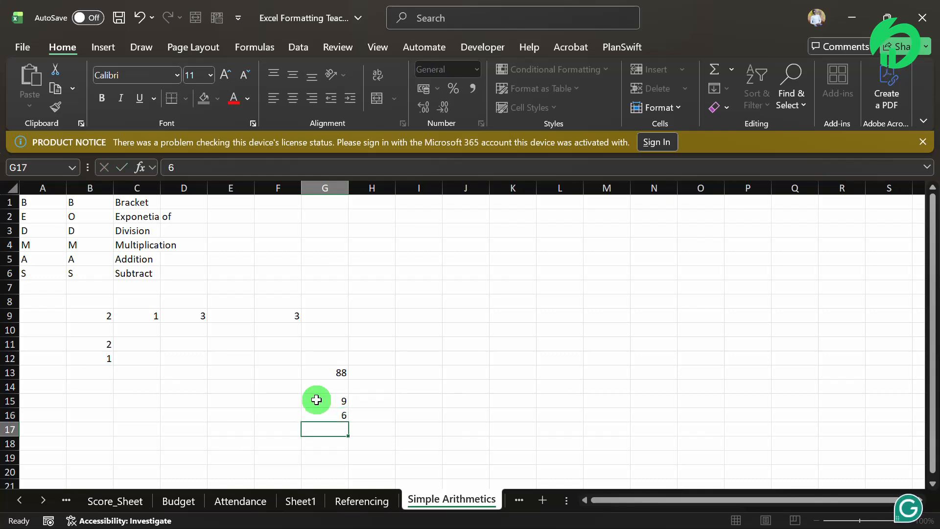
# Enter the sum of the two working values, 15, in H16 beside the 6.
pyautogui.click(326, 373)
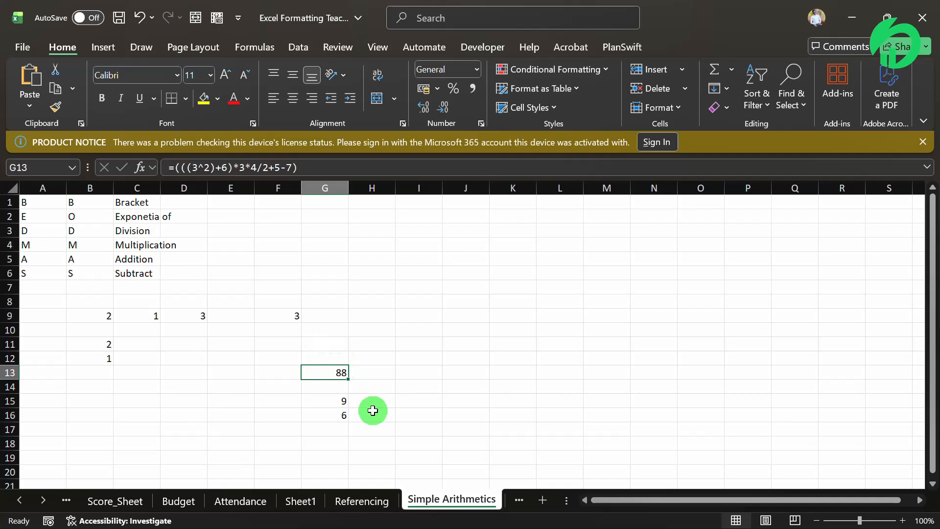
pyautogui.click(331, 429)
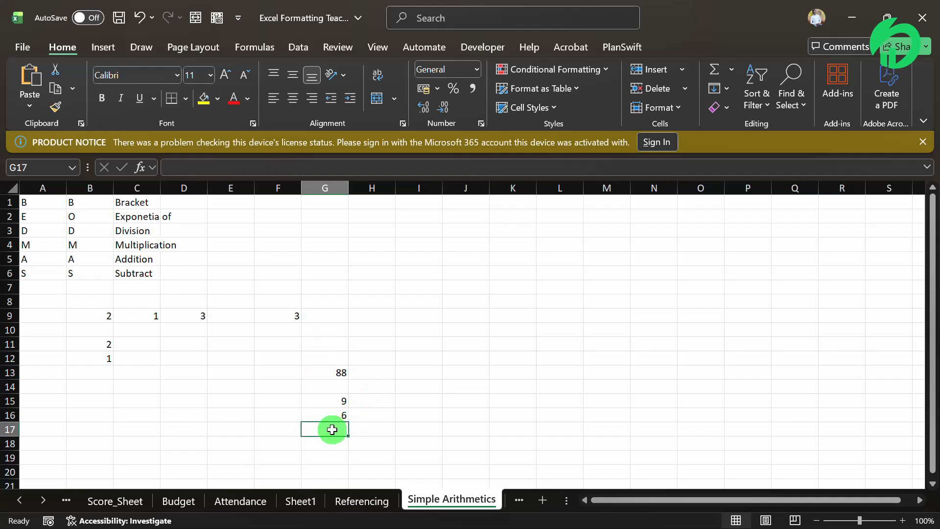
pyautogui.press('Right')
pyautogui.press('Up')
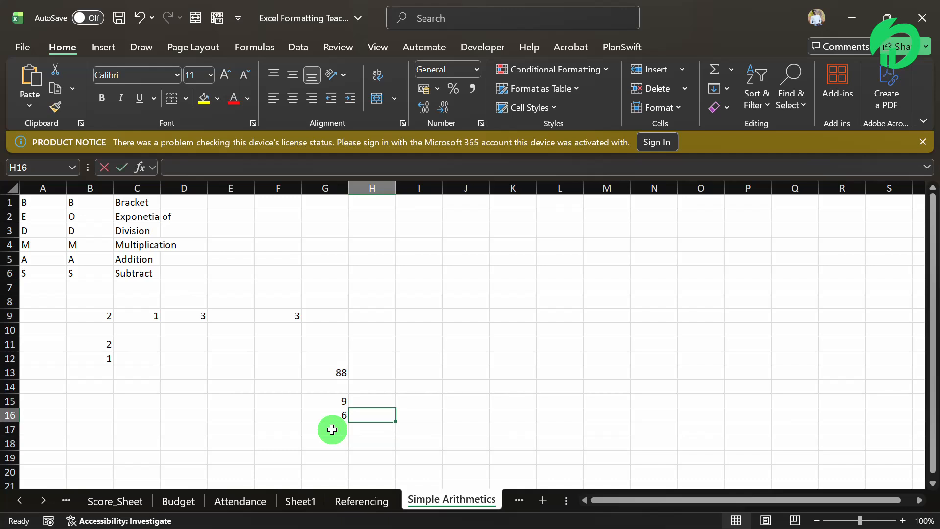
pyautogui.write('15')
pyautogui.press('Return')
pyautogui.click(332, 429)
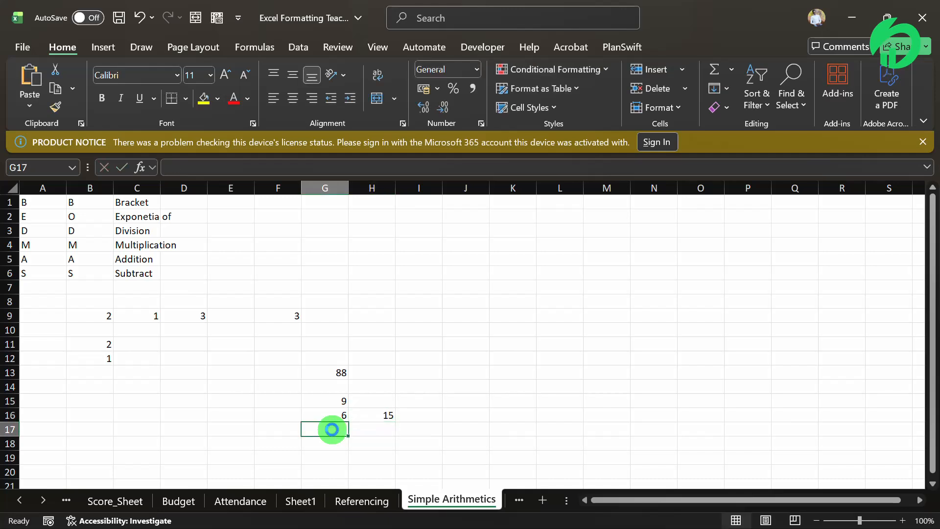
# Remove the 4/2 term from the formula in G13 and commit it as =(((3^2)+6)*3*5-7).
pyautogui.click(334, 373)
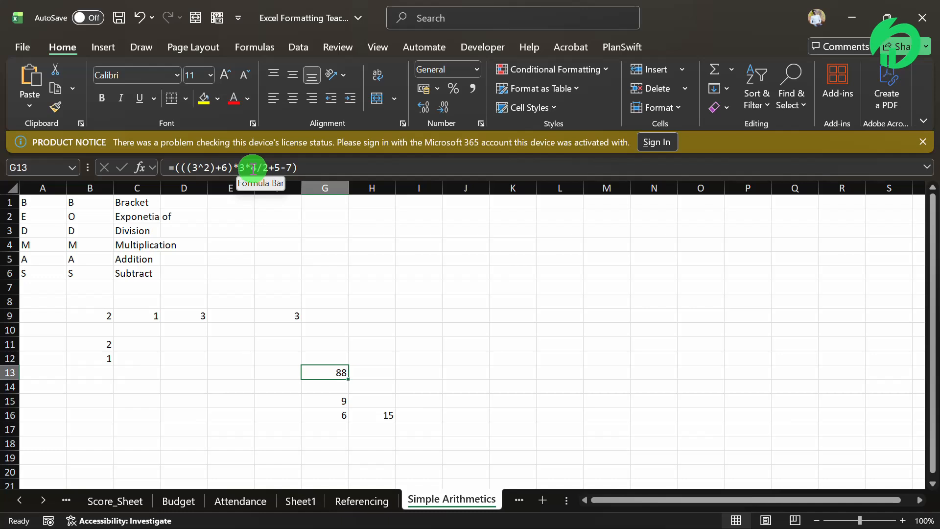
pyautogui.moveTo(252, 168); pyautogui.dragTo(270, 169)
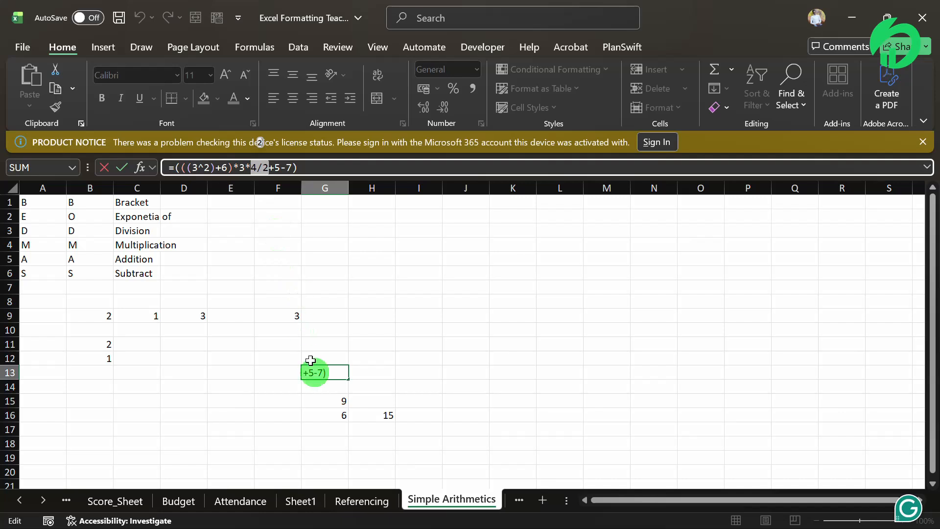
pyautogui.click(373, 429)
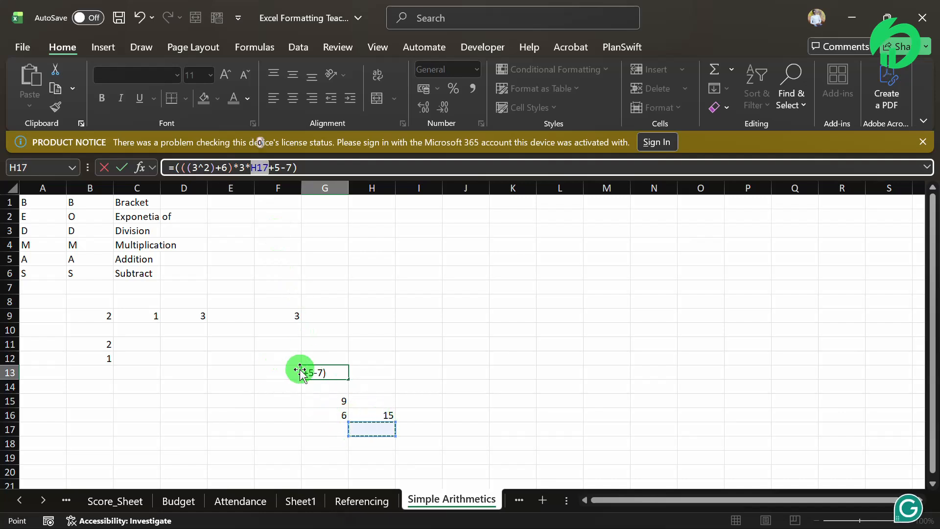
pyautogui.press('BackSpace')
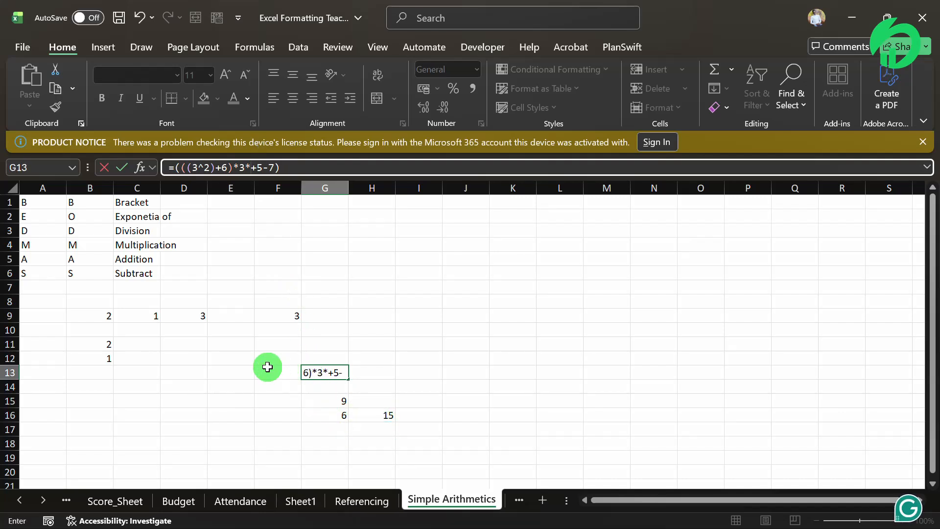
pyautogui.press('Return')
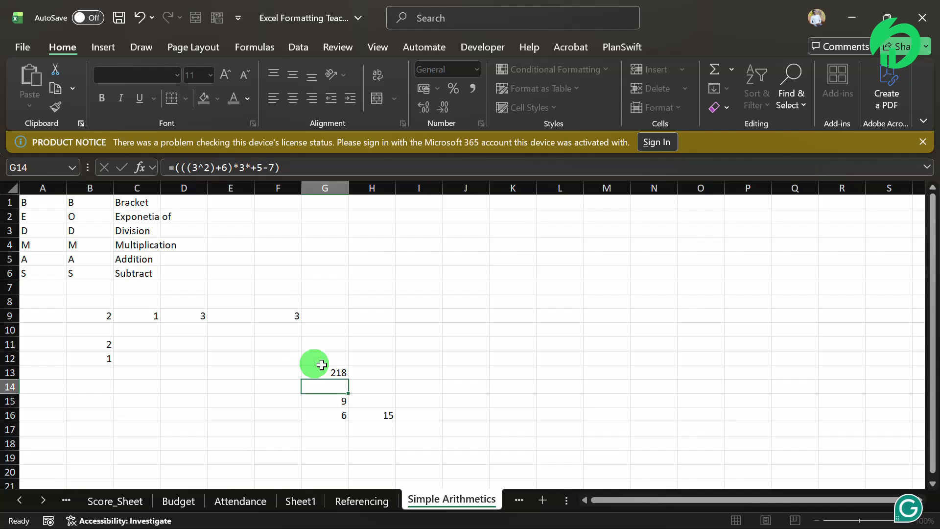
# Enter the working values 3 in G18 and 2 in G19.
pyautogui.click(327, 444)
pyautogui.write('3')
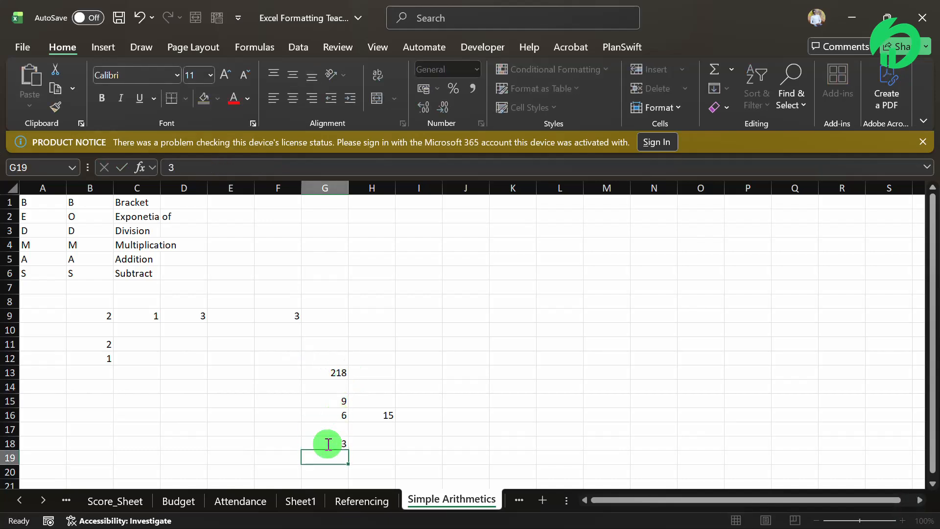
pyautogui.press('Return')
pyautogui.press('Return')
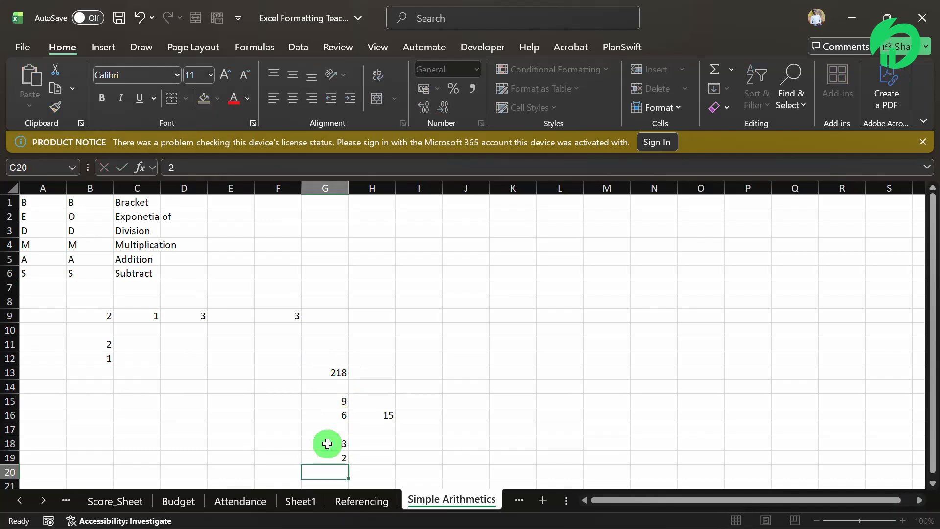
pyautogui.press('Left')
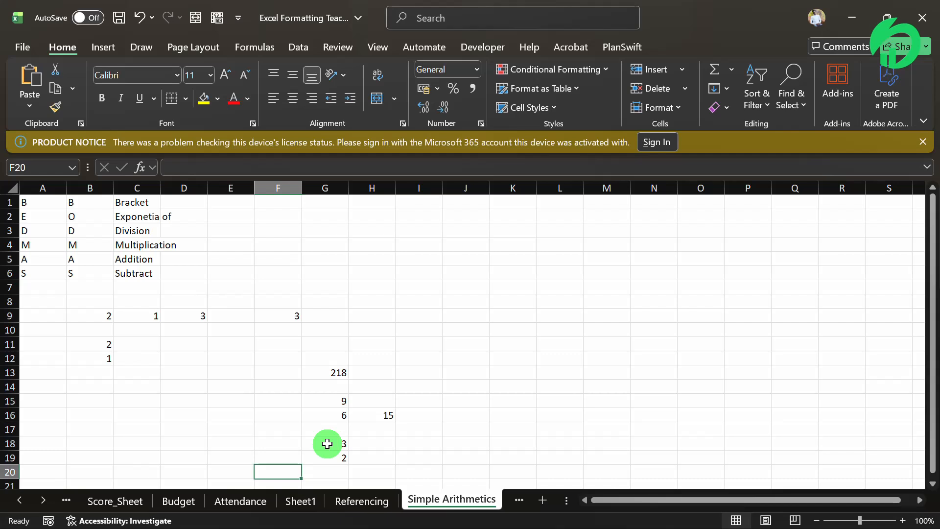
# Try replacing the multiplication sign before the 5 in G13's formula with a plus sign, and undo the edit.
pyautogui.click(341, 373)
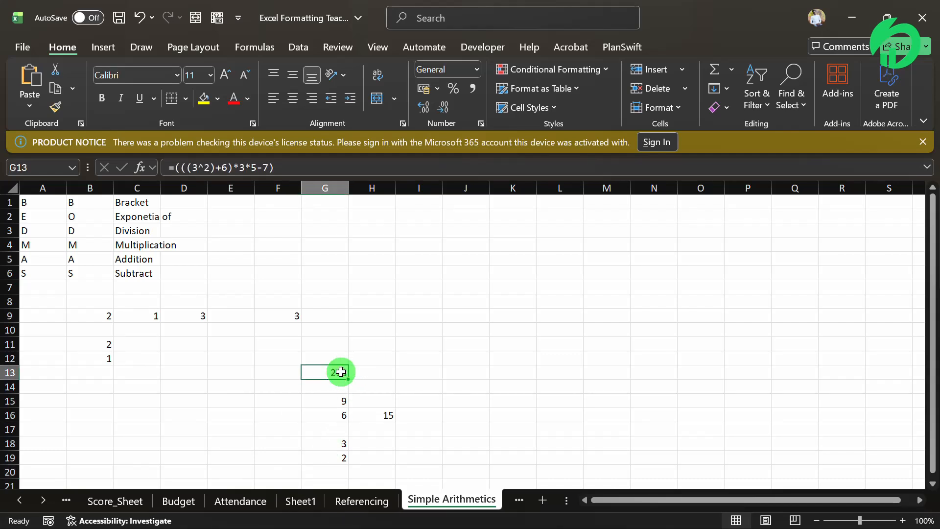
pyautogui.click(249, 165)
pyautogui.press('BackSpace')
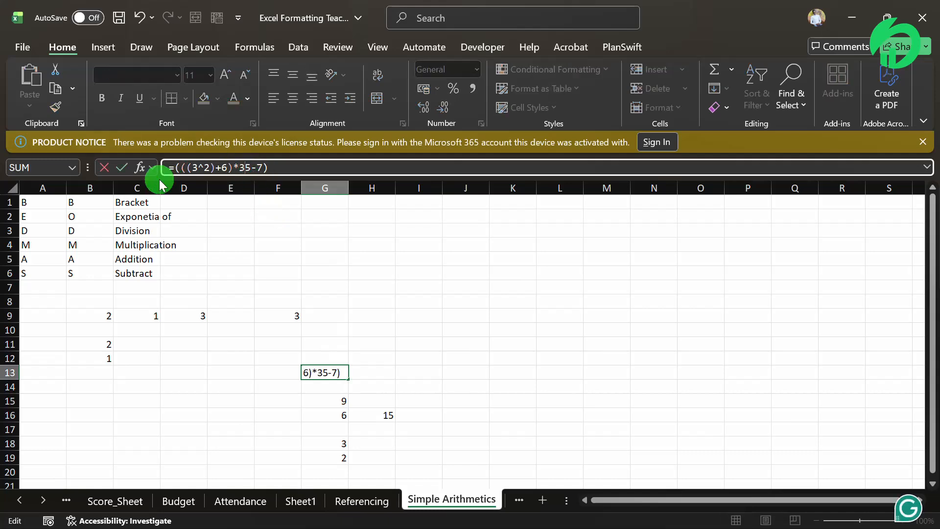
pyautogui.write('=')
pyautogui.press('Home')
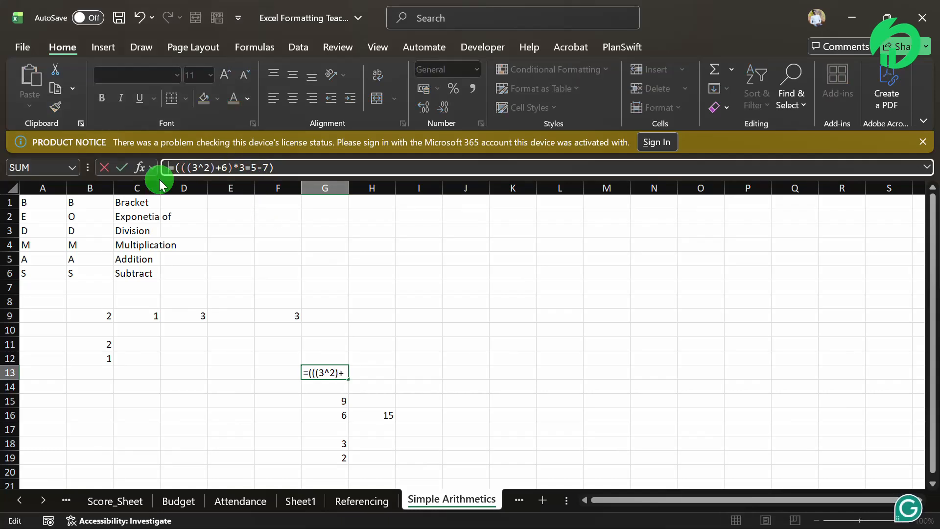
pyautogui.click(246, 167)
pyautogui.press('Delete')
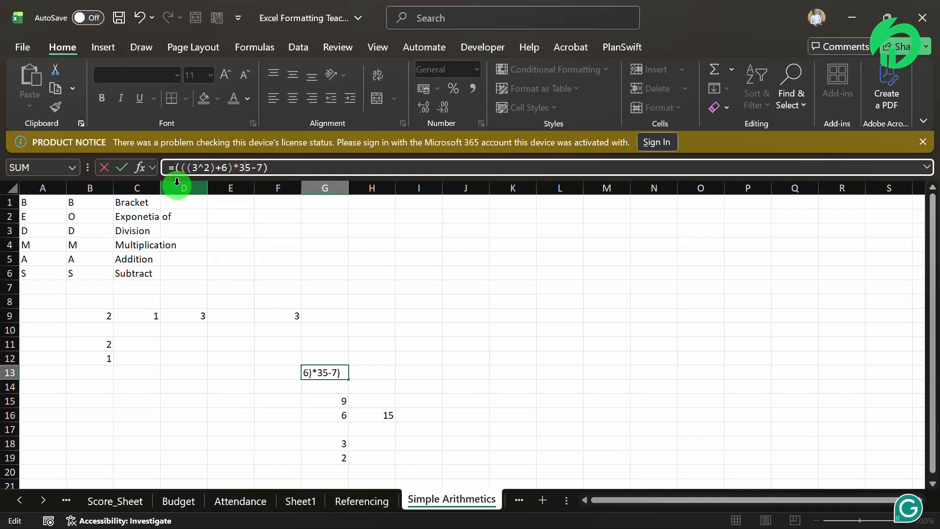
pyautogui.write('+')
pyautogui.press('Return')
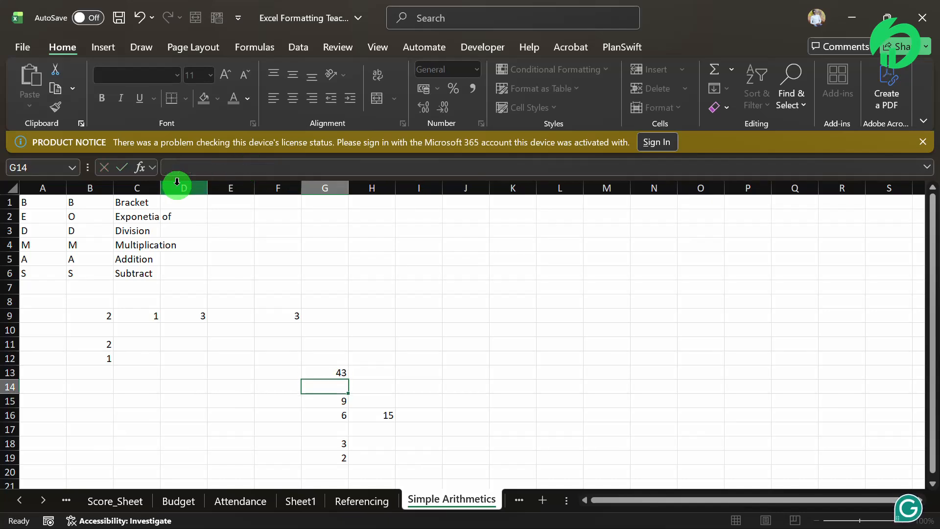
pyautogui.press('Up')
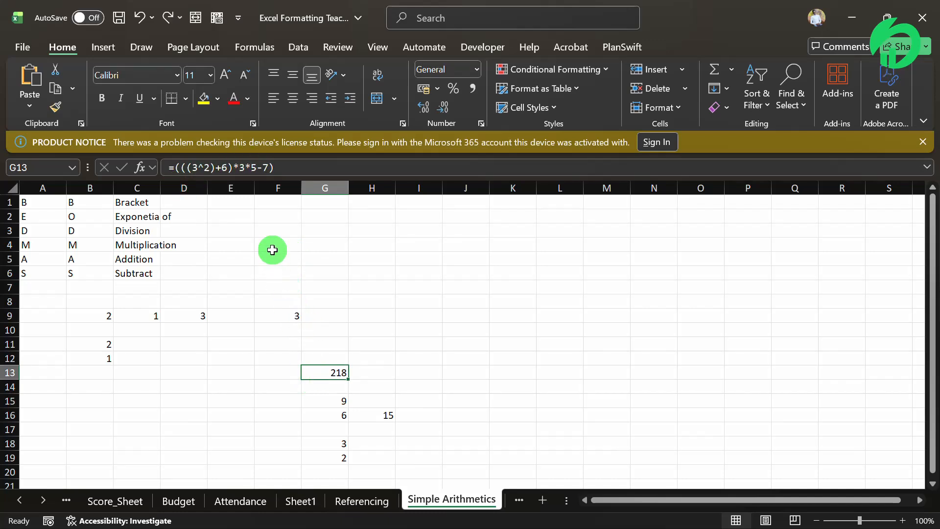
# Undo the entries in G18, G19 and H16 and the removal of the 4/2 term from G13's formula.
pyautogui.hotkey('ctrl', 'z')
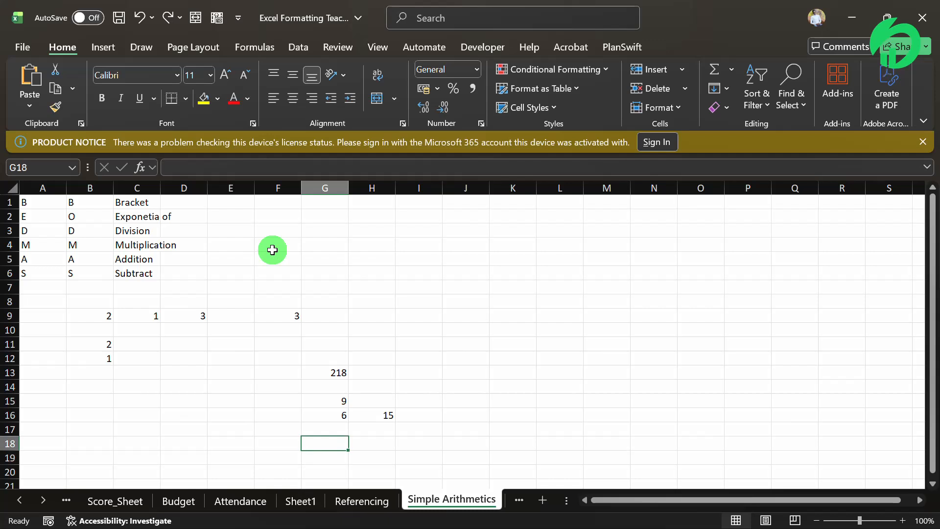
pyautogui.doubleClick(330, 373)
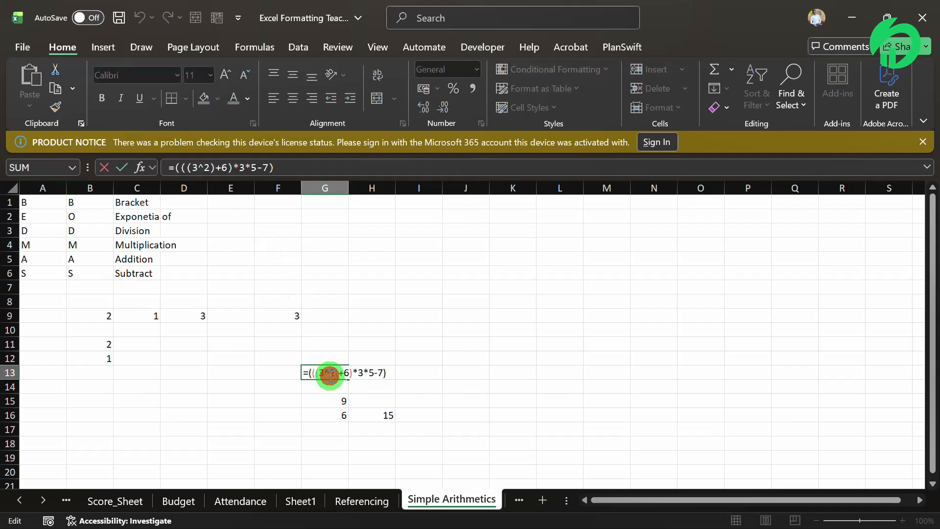
pyautogui.press('Escape')
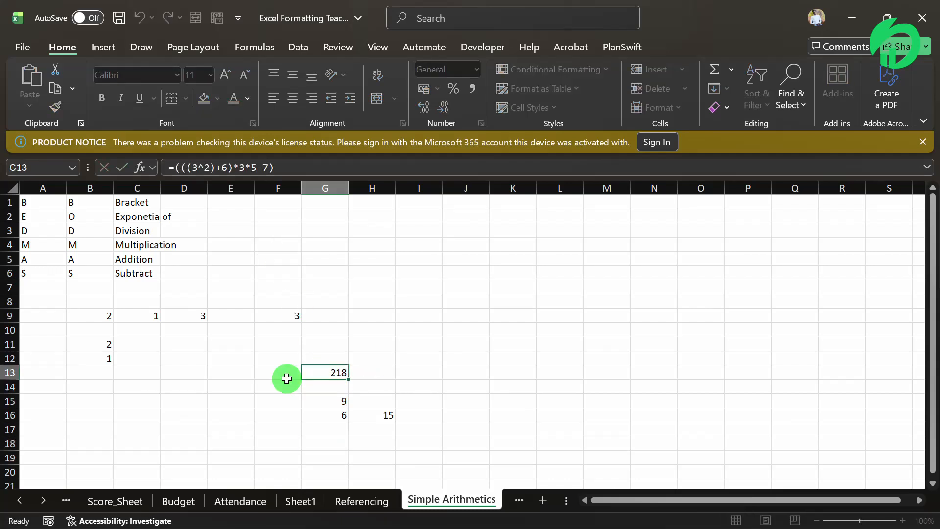
pyautogui.hotkey('ctrl', 'z')
pyautogui.hotkey('ctrl', 'z')
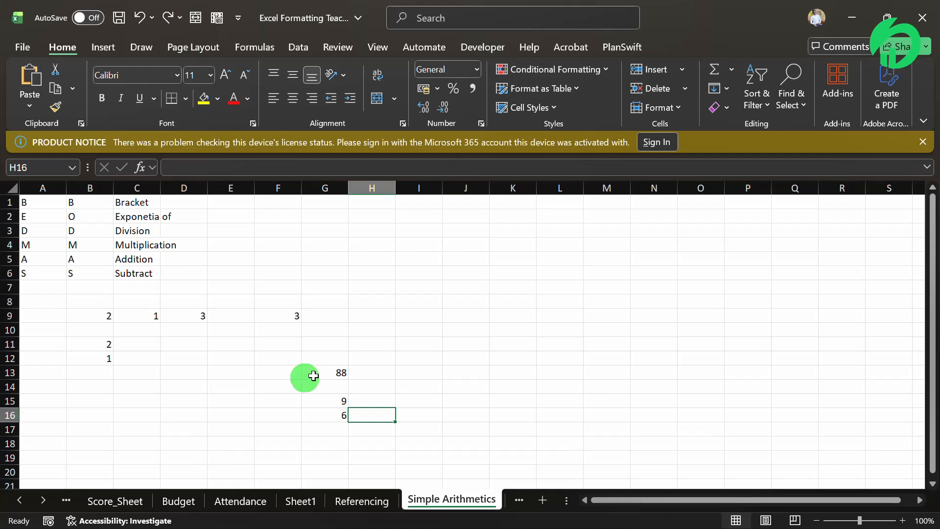
# Examine the 4/2 term in G13's formula without changing it, and enter 3 in G18 and 2 in G19.
pyautogui.click(330, 370)
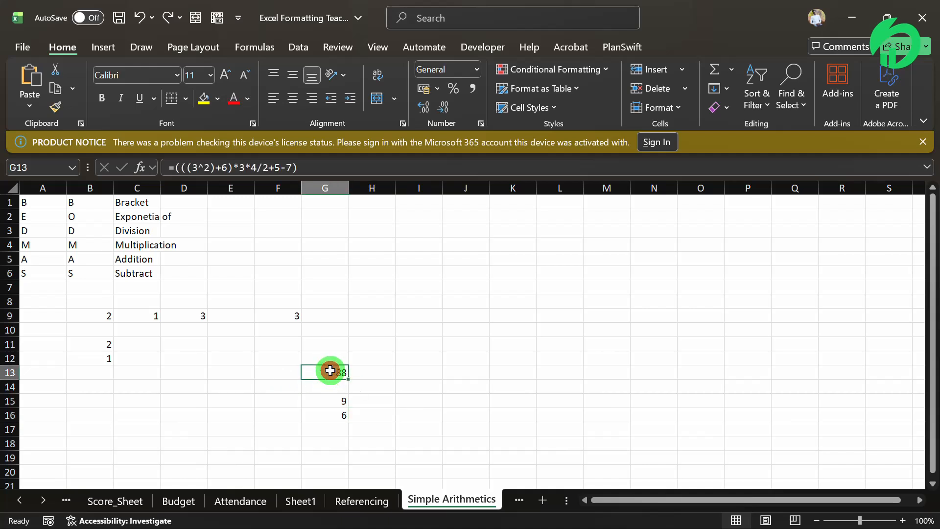
pyautogui.click(261, 167)
pyautogui.click(250, 167)
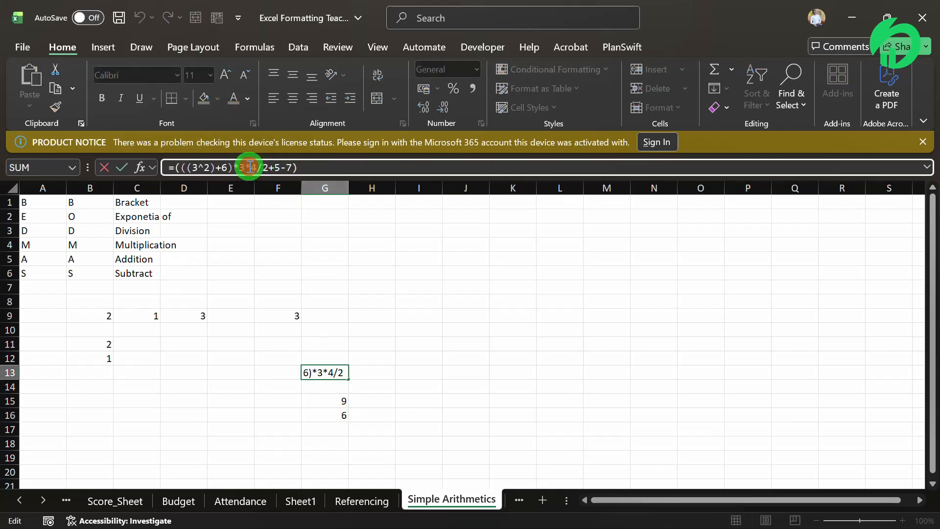
pyautogui.moveTo(269, 167); pyautogui.dragTo(251, 167)
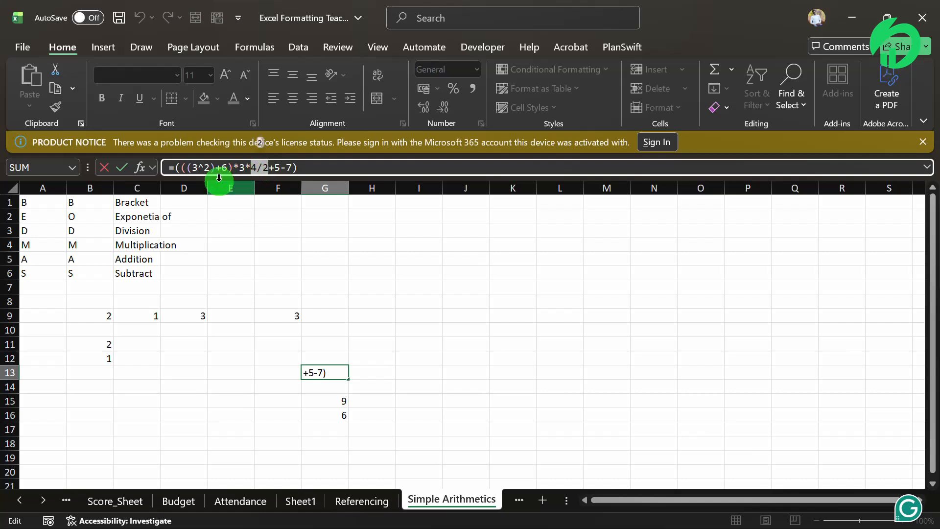
pyautogui.press('Return')
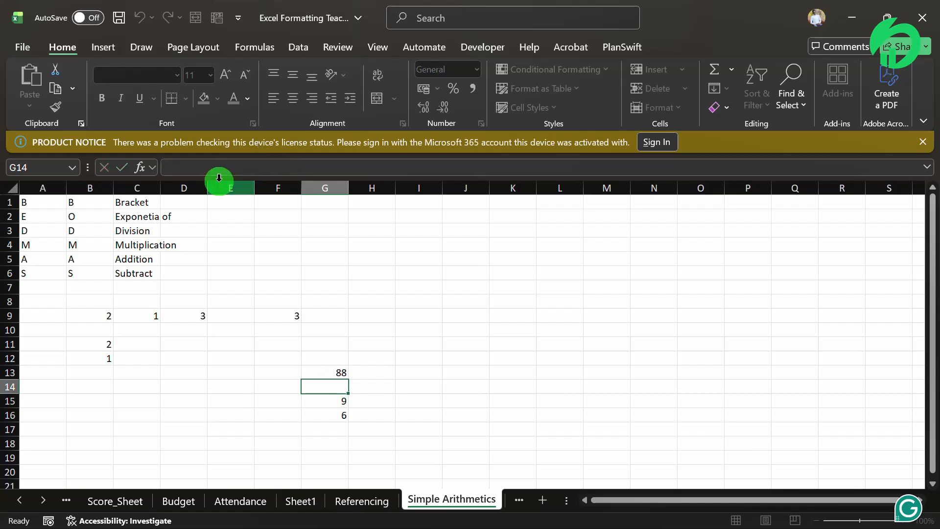
pyautogui.press('Down')
pyautogui.press('Down')
pyautogui.press('Down')
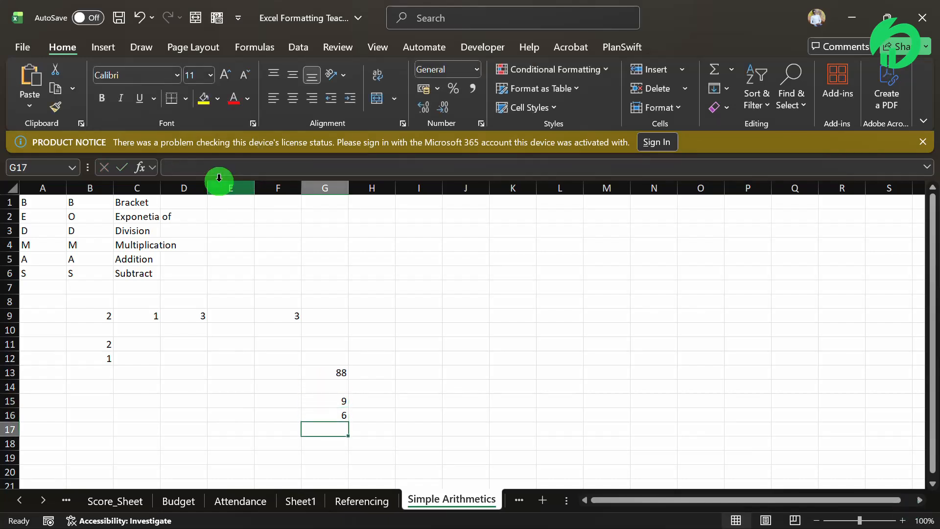
pyautogui.press('Down')
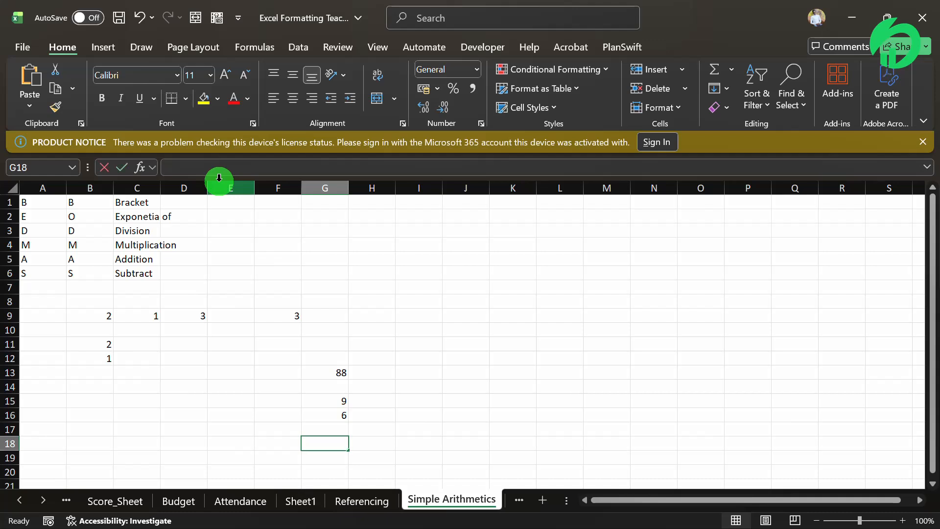
pyautogui.write('3')
pyautogui.press('Return')
pyautogui.write('2')
pyautogui.press('Return')
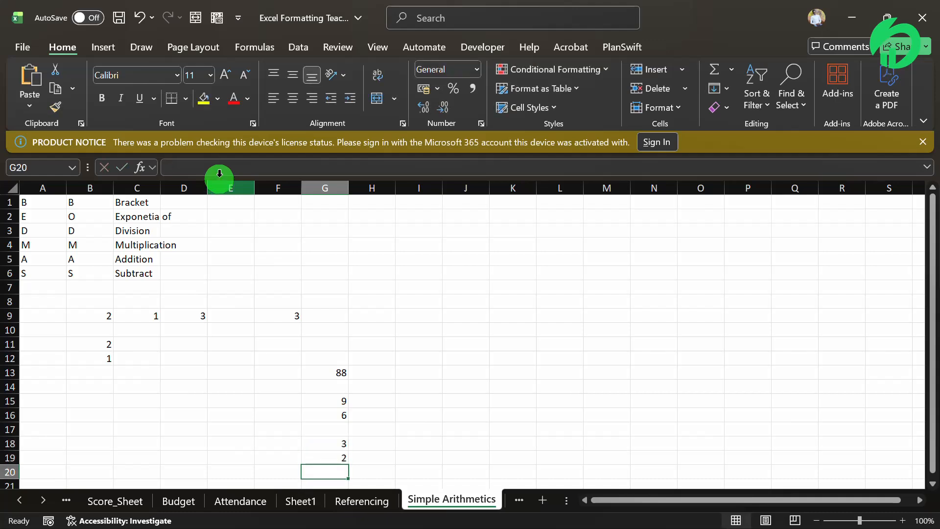
# Enter the operator labels + in F20 and - in F21.
pyautogui.click(334, 372)
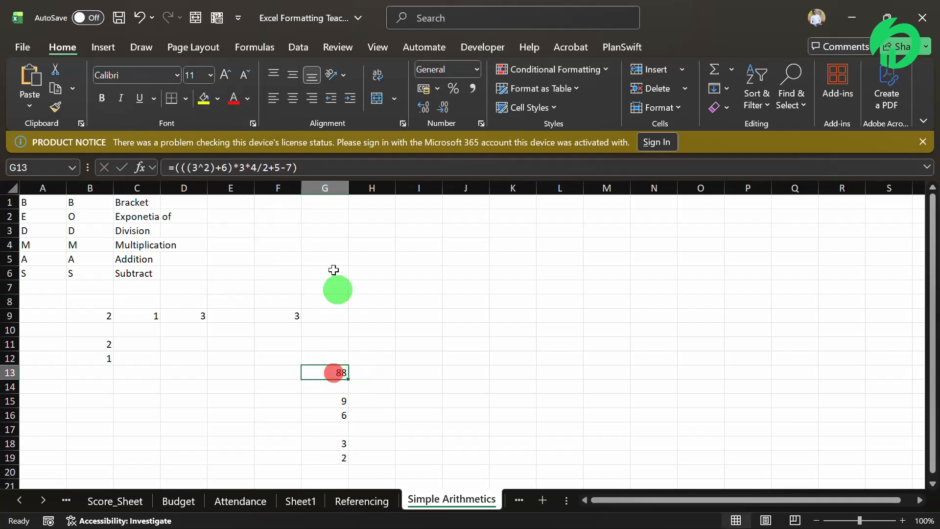
pyautogui.click(328, 468)
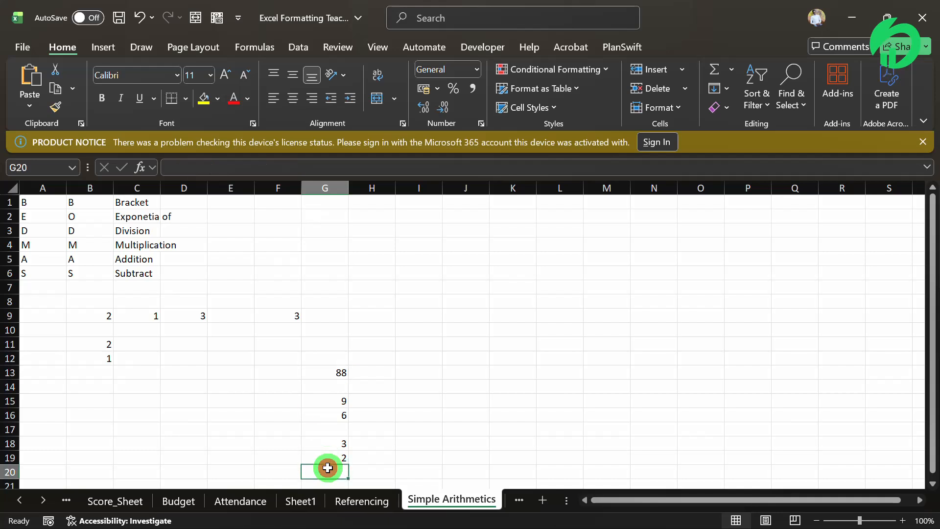
pyautogui.click(281, 469)
pyautogui.write('=')
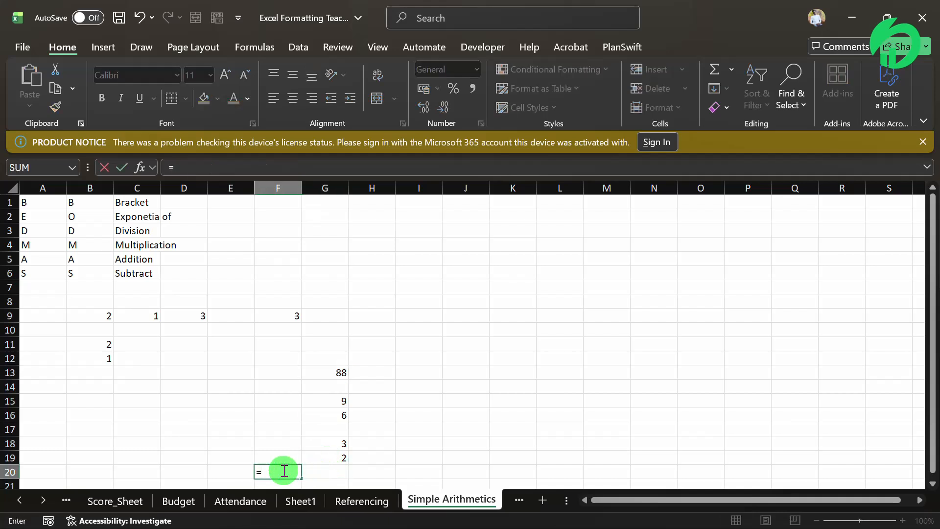
pyautogui.press('BackSpace')
pyautogui.write('+')
pyautogui.press('Down')
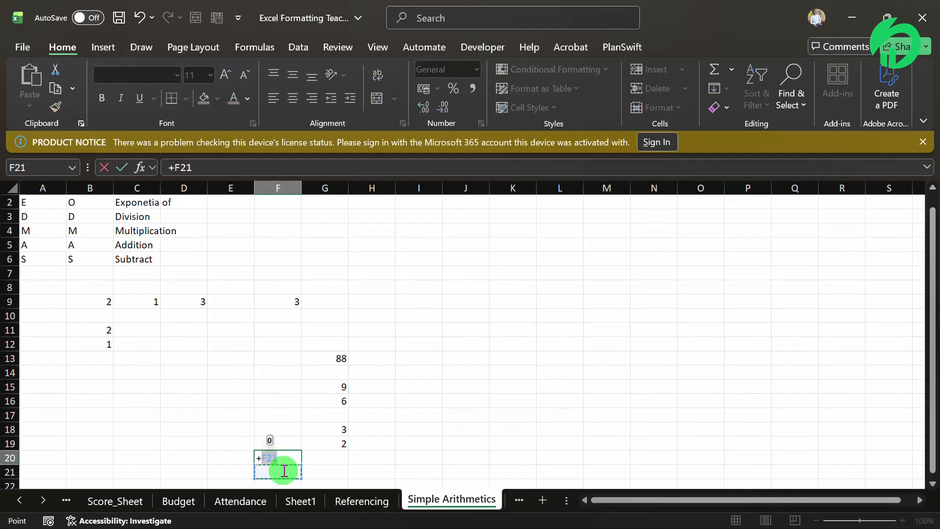
pyautogui.press('BackSpace')
pyautogui.press('Return')
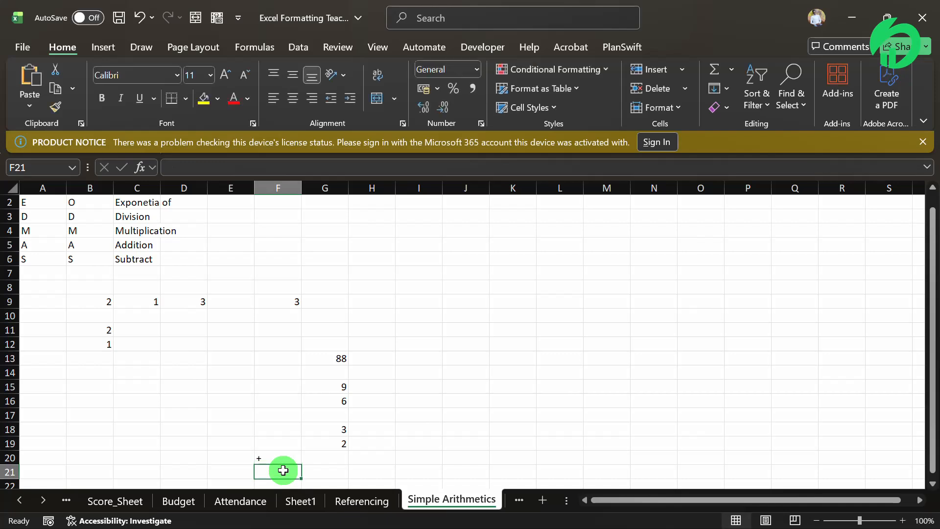
pyautogui.write('-')
pyautogui.press('Tab')
# Enter the working values 5 in G20 and 7 in G21 beside their operators.
pyautogui.press('Up')
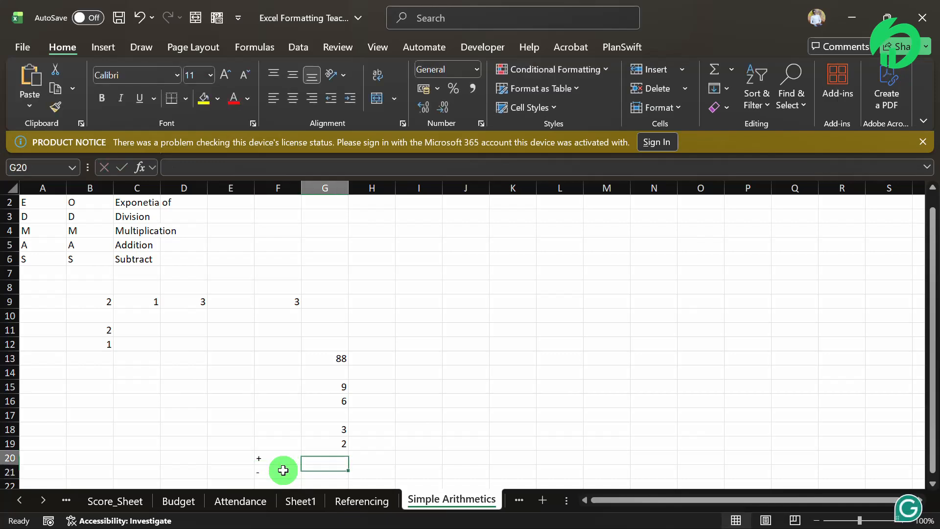
pyautogui.write('5')
pyautogui.press('Return')
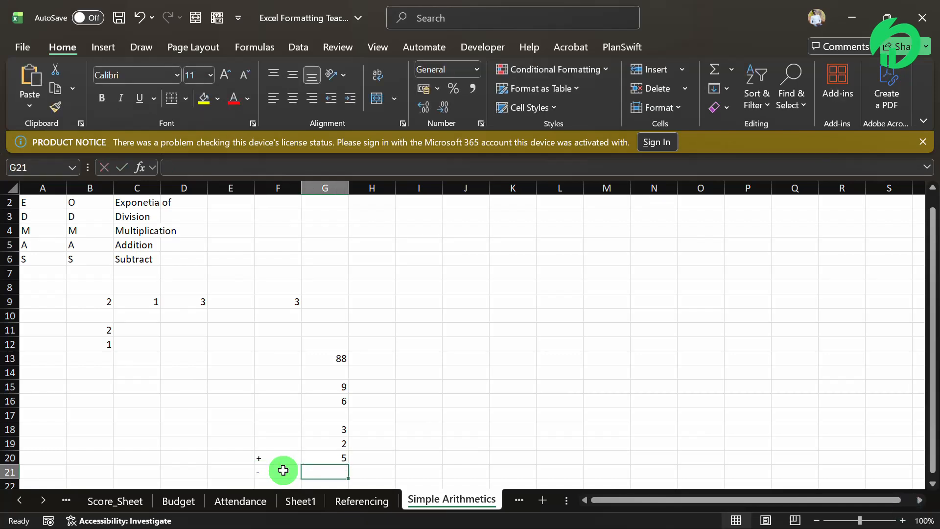
pyautogui.write('7')
pyautogui.press('Return')
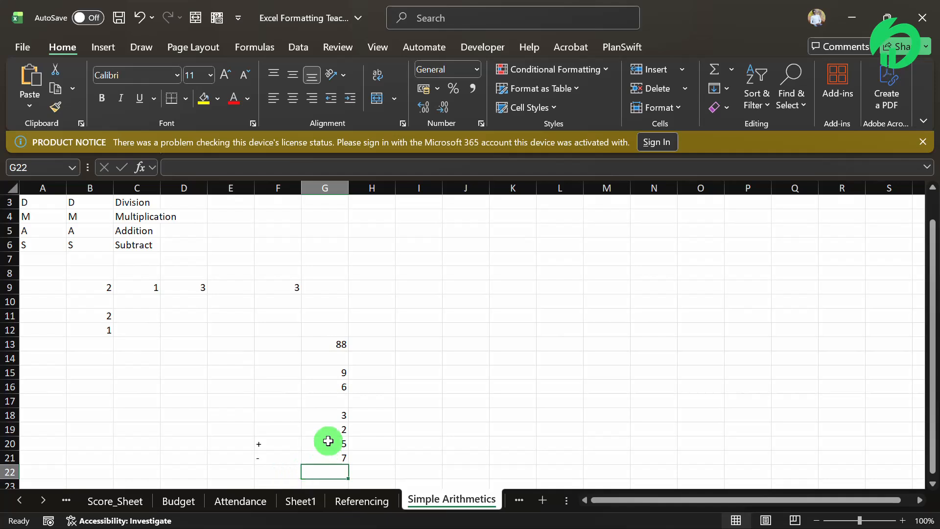
# Enter 15 in H16 as the sum of the working values 9 and 6.
pyautogui.click(363, 390)
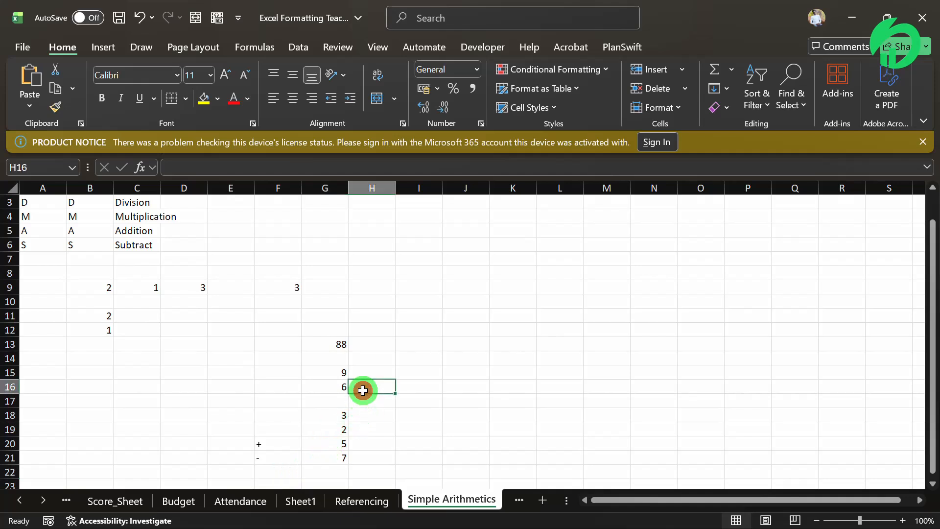
pyautogui.write('15')
pyautogui.press('Return')
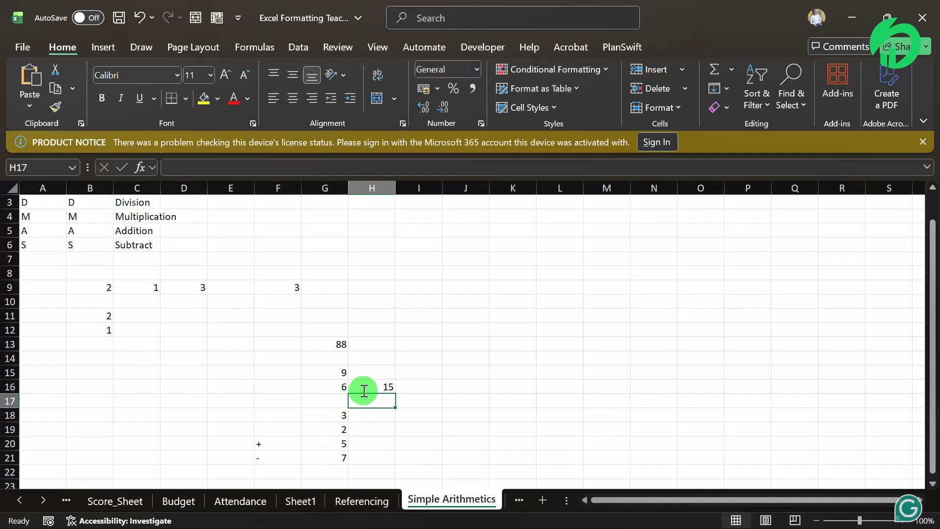
pyautogui.click(362, 413)
pyautogui.rightClick(361, 412)
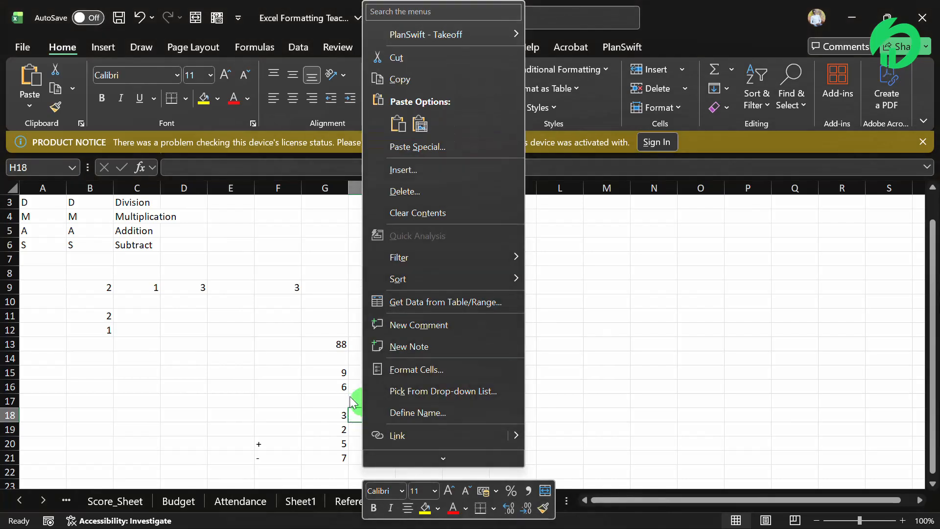
pyautogui.click(335, 395)
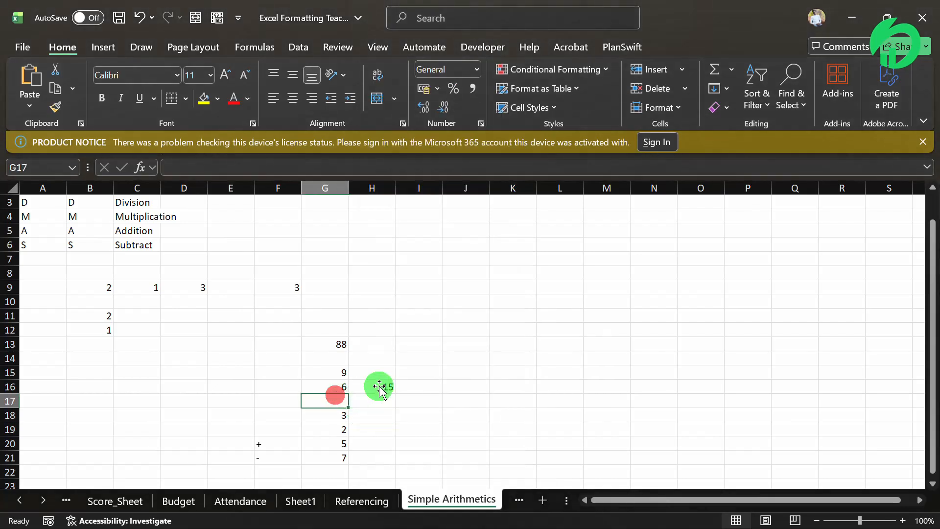
# Multiply the 15 by the working value 3 in H18 with the formula =H16*G18.
pyautogui.click(374, 412)
pyautogui.write('=')
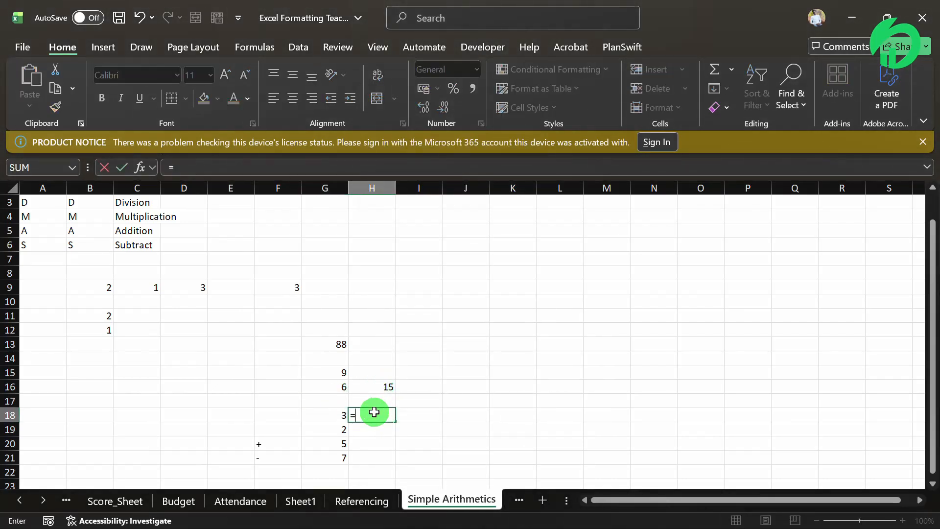
pyautogui.click(364, 385)
pyautogui.write('*')
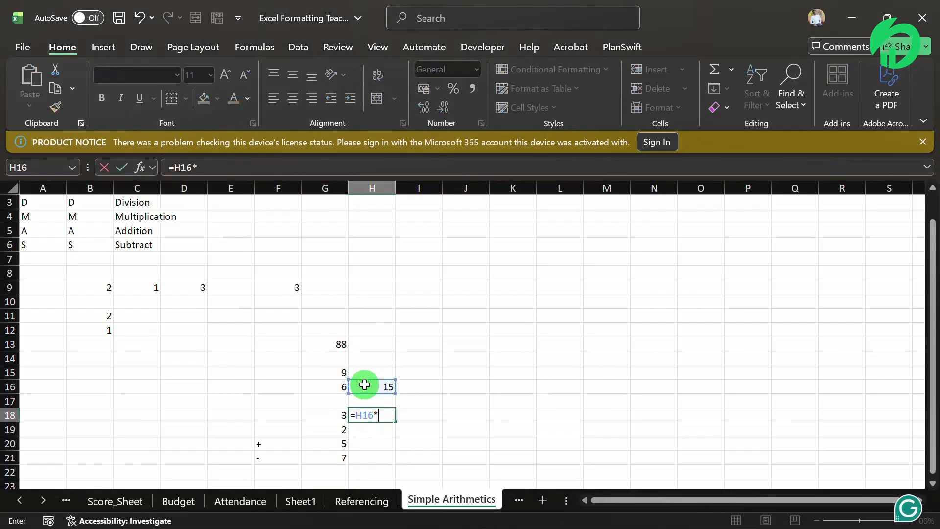
pyautogui.click(333, 415)
pyautogui.press('Return')
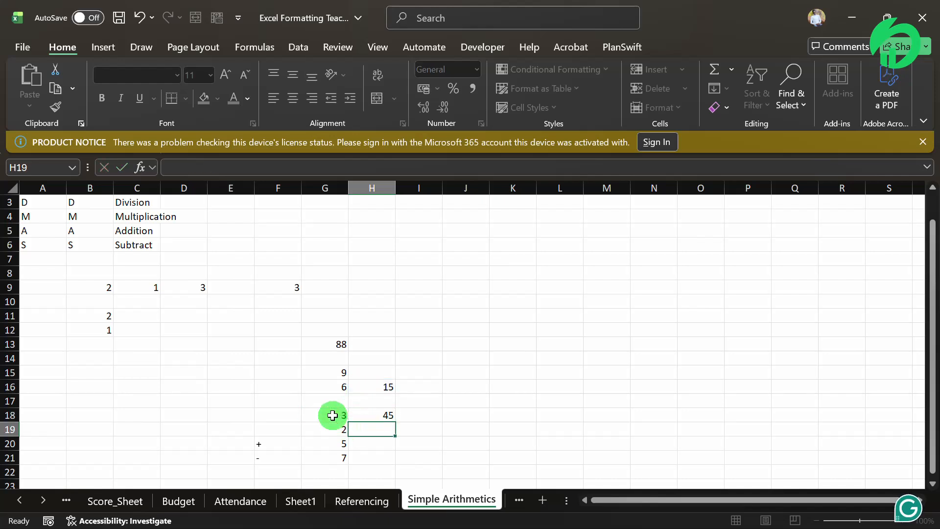
# Multiply the H18 result by the working value 2 in H19 with the formula =H18*G19.
pyautogui.press('Up')
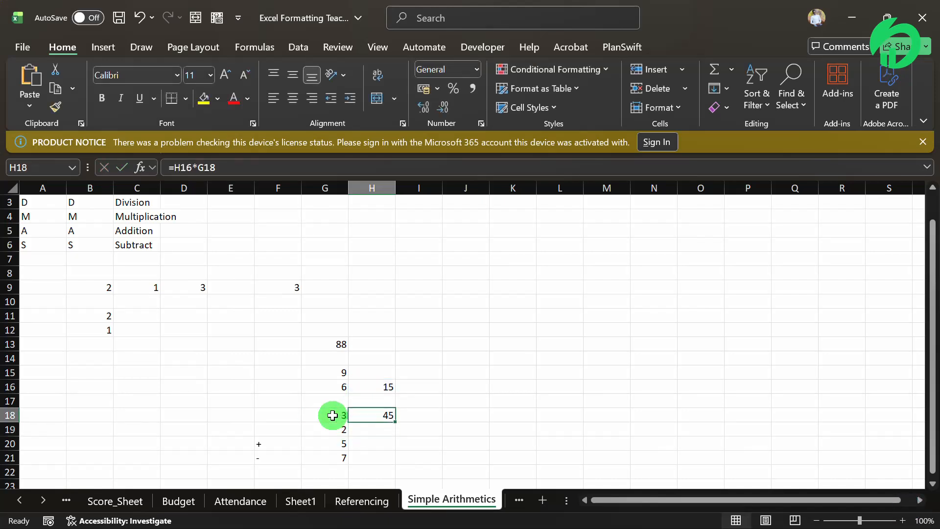
pyautogui.press('Down')
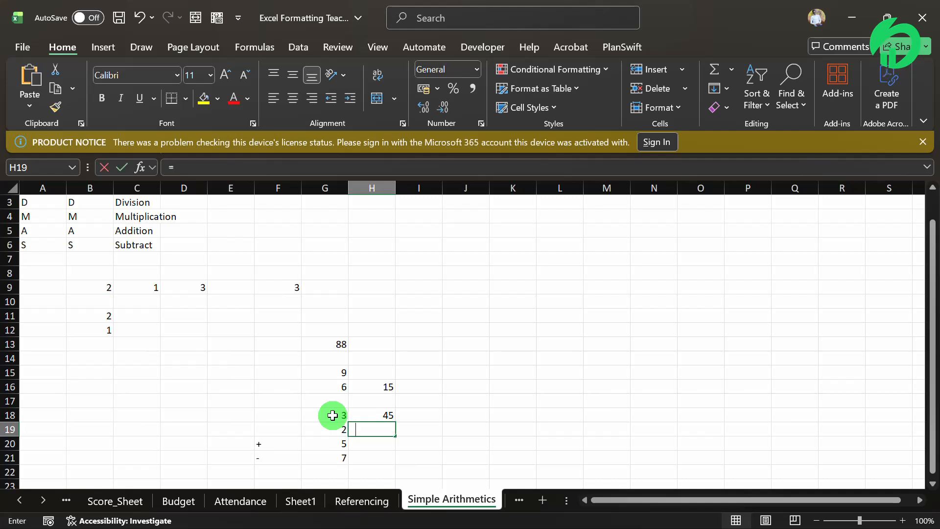
pyautogui.click(372, 415)
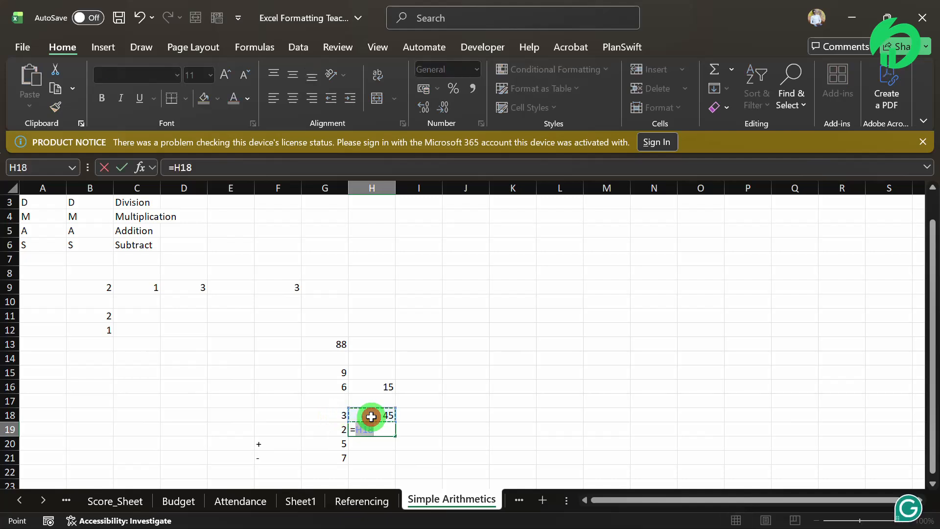
pyautogui.click(334, 429)
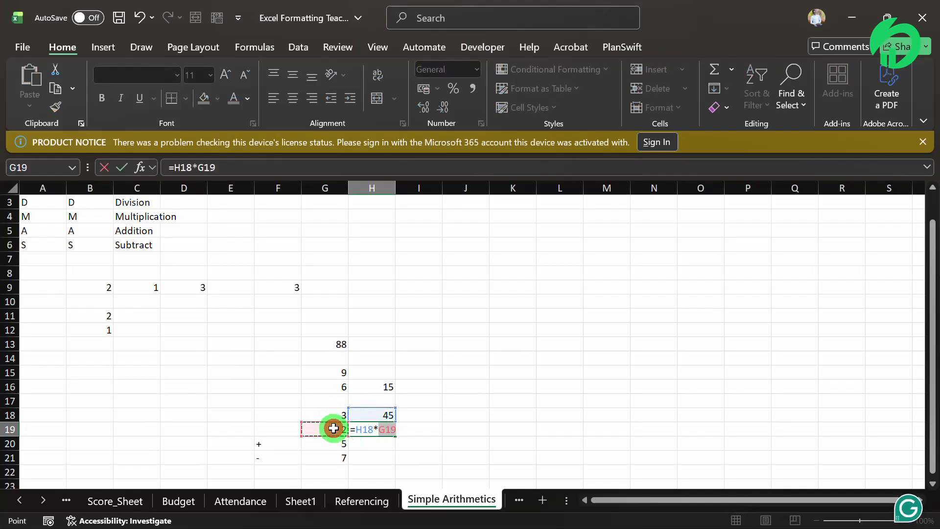
pyautogui.press('Return')
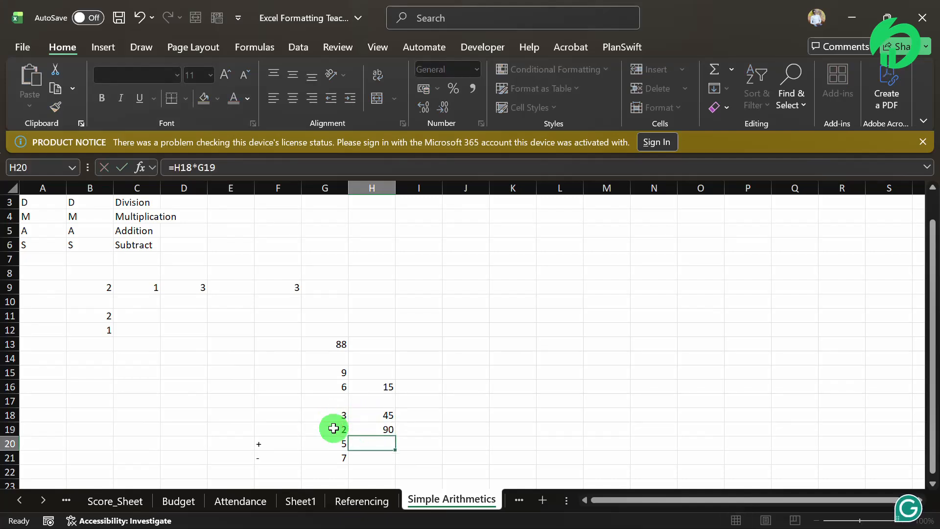
# Check the operators in G13's formula and enter the multiplication label * in both F18 and F19.
pyautogui.click(335, 343)
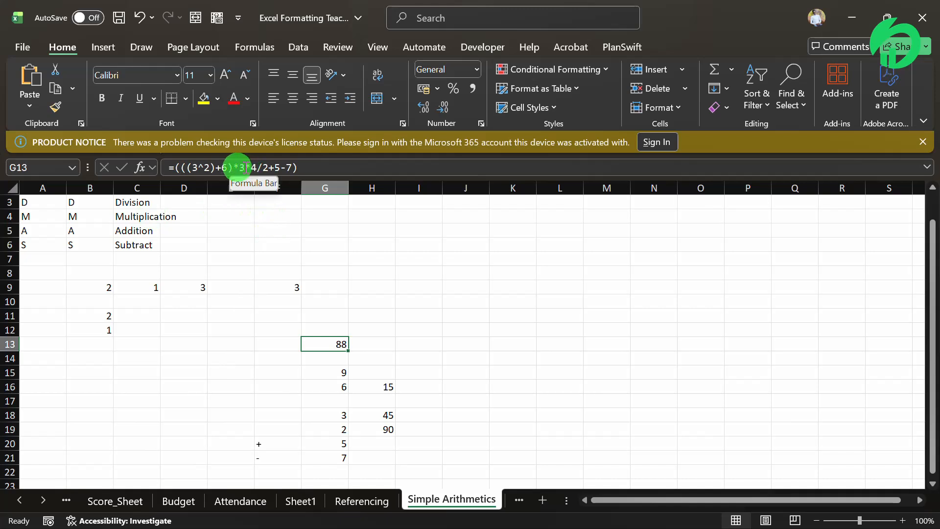
pyautogui.click(332, 416)
pyautogui.click(266, 415)
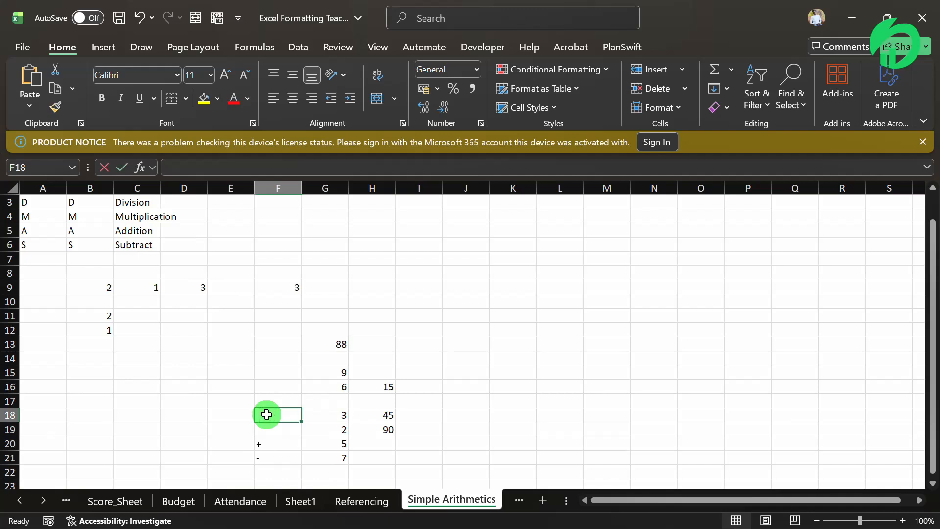
pyautogui.write('*')
pyautogui.press('Return')
pyautogui.write('*')
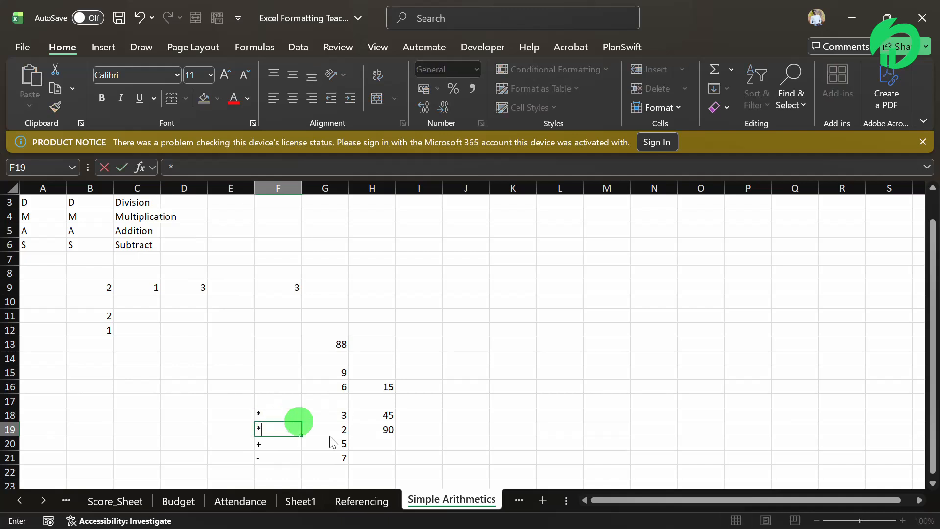
pyautogui.click(336, 443)
pyautogui.click(367, 442)
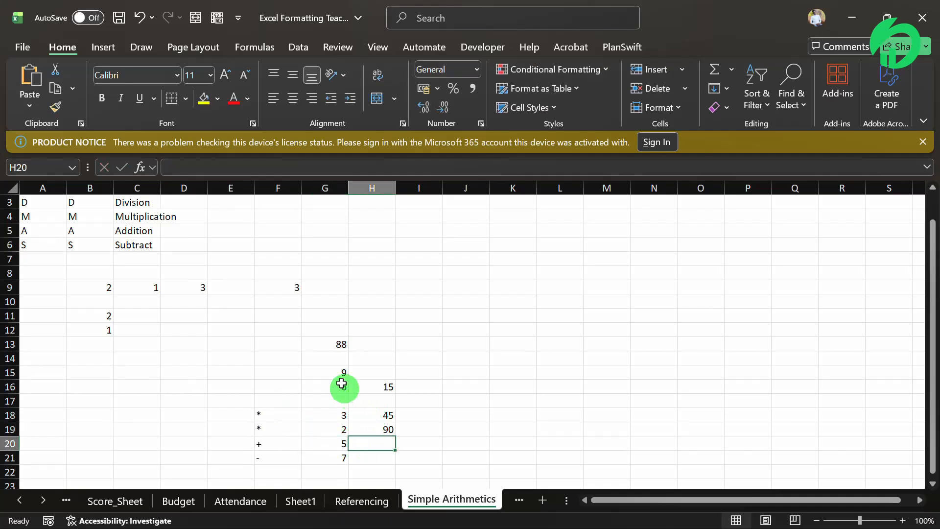
# Check G13's formula and add the working value 5 to the H19 result in H20 with the formula =H19+G20.
pyautogui.click(336, 343)
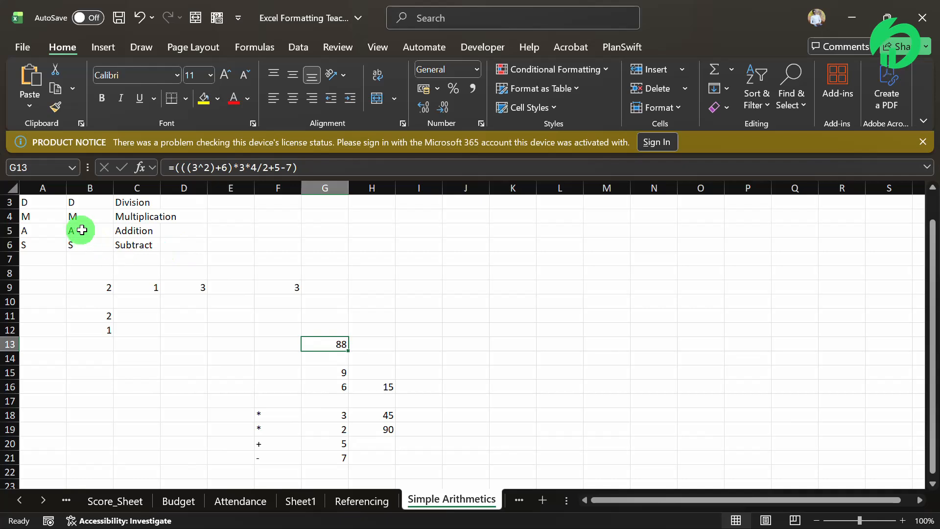
pyautogui.click(370, 443)
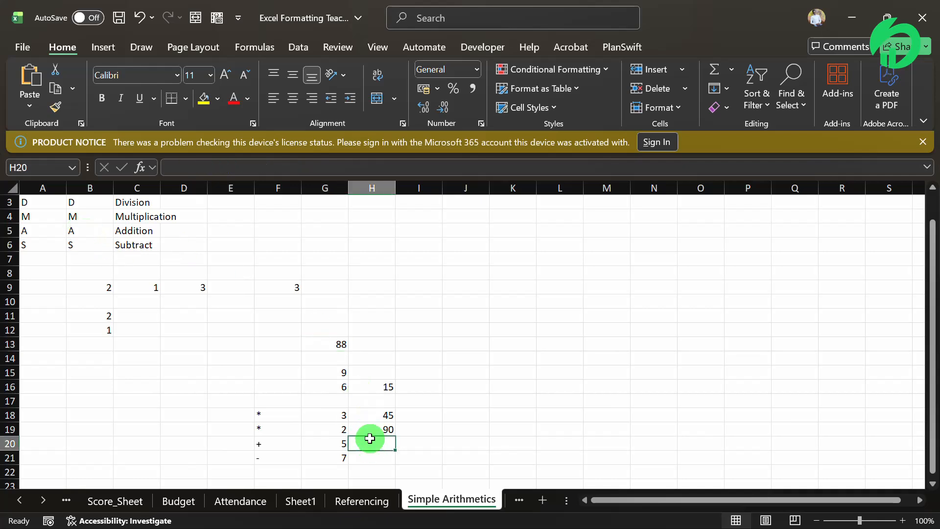
pyautogui.write('=')
pyautogui.click(376, 431)
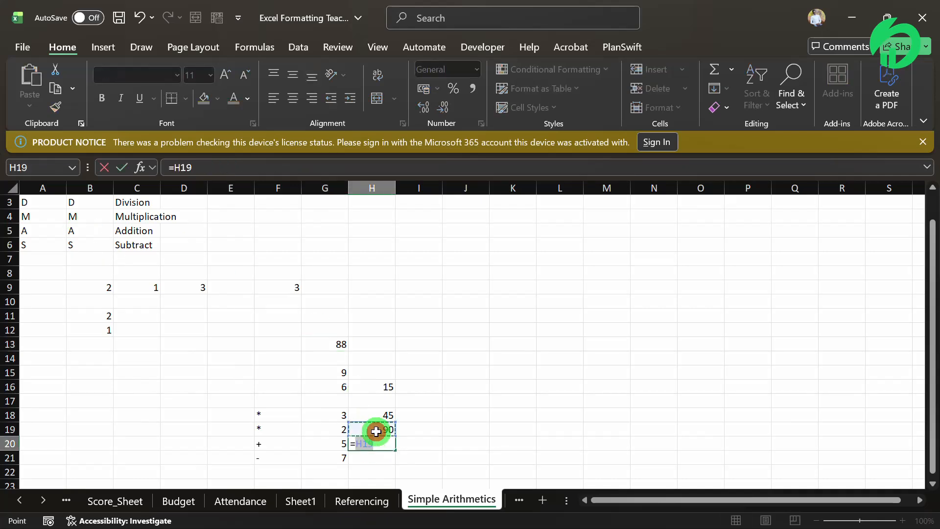
pyautogui.write('+')
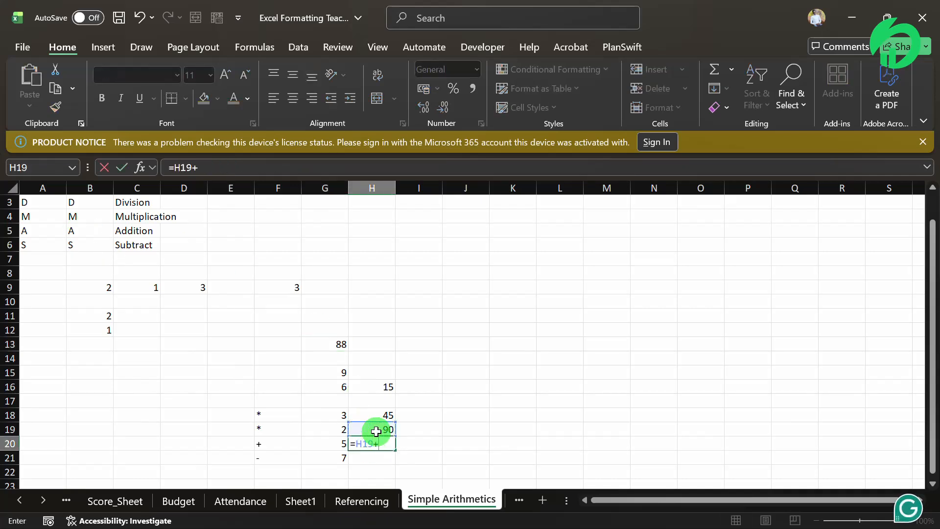
pyautogui.click(333, 442)
pyautogui.press('Return')
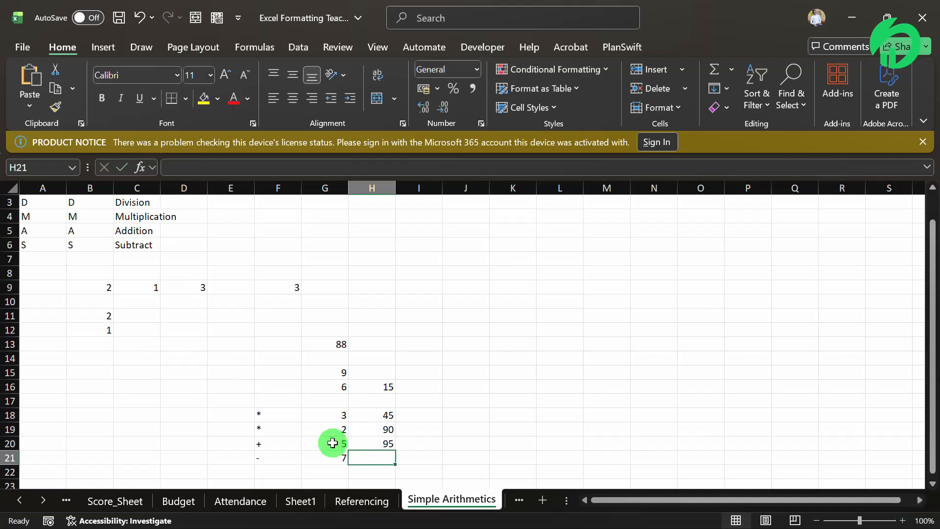
pyautogui.write('=')
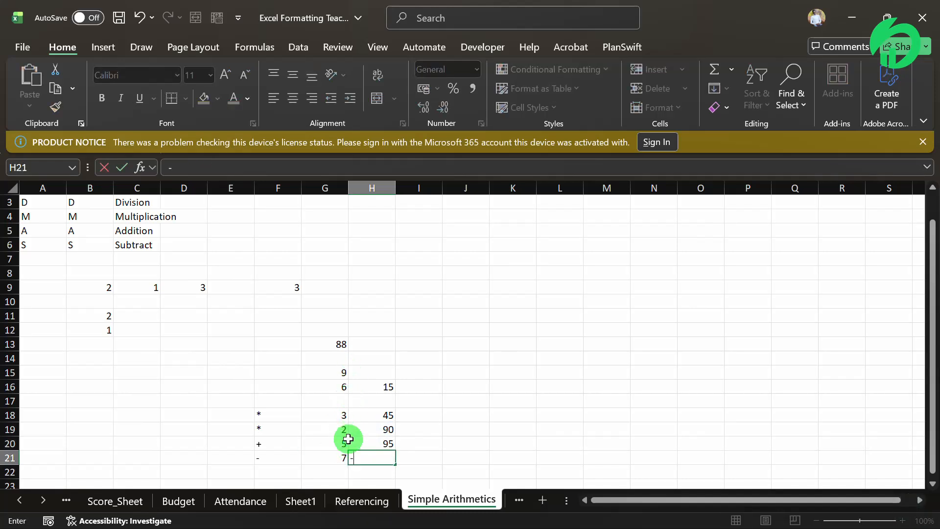
pyautogui.press('BackSpace')
pyautogui.click(372, 445)
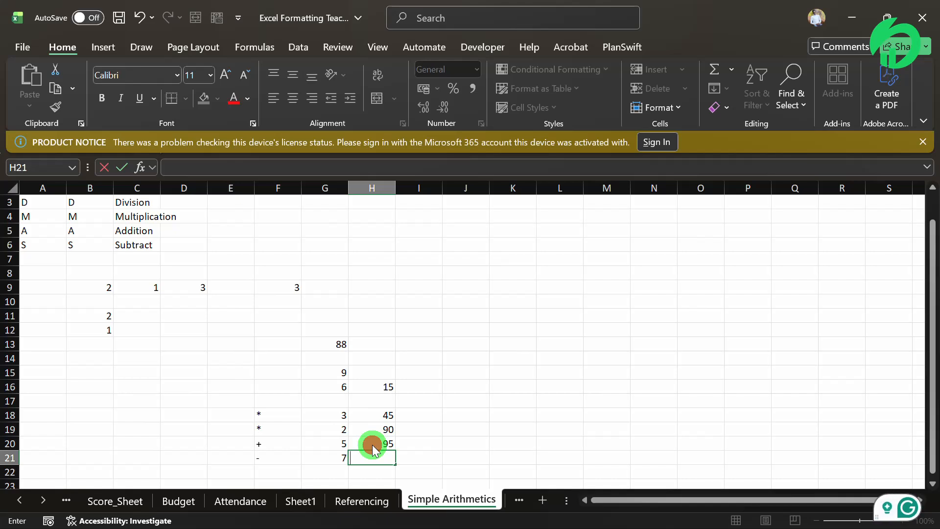
# Subtract the working value 7 from the H20 result in H21 with the formula =H20-G21.
pyautogui.click(369, 458)
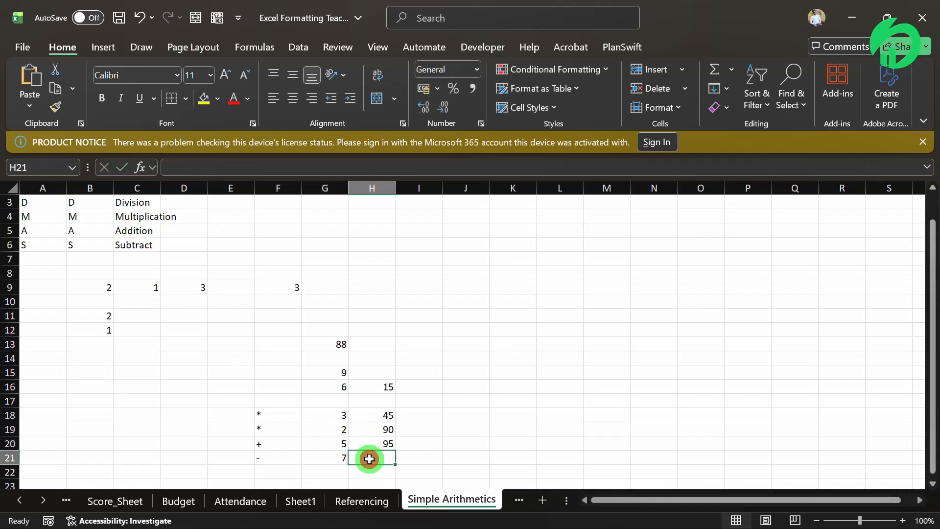
pyautogui.write('=')
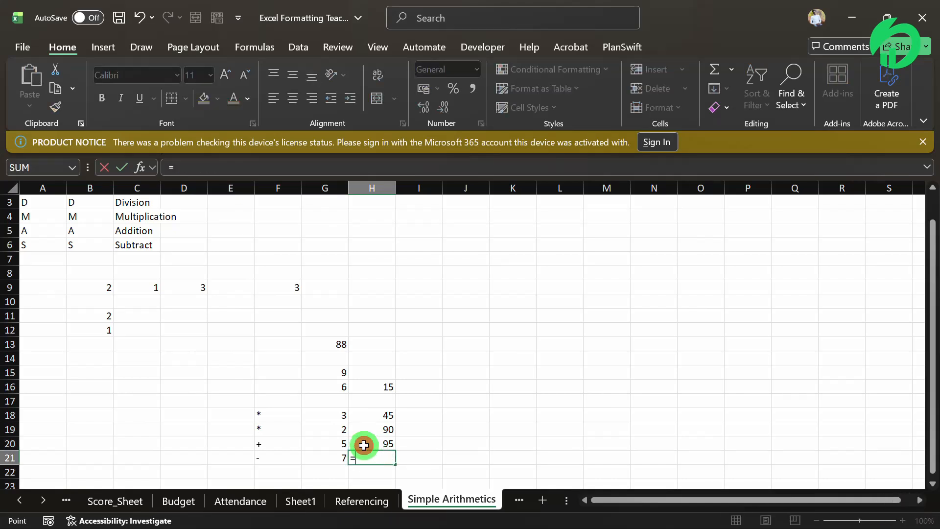
pyautogui.click(364, 444)
pyautogui.write('-')
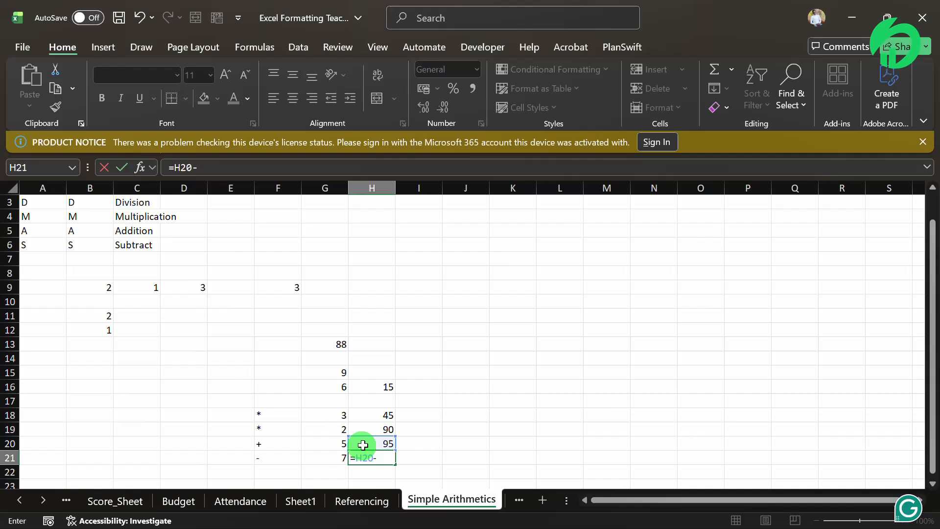
pyautogui.click(342, 460)
pyautogui.press('Return')
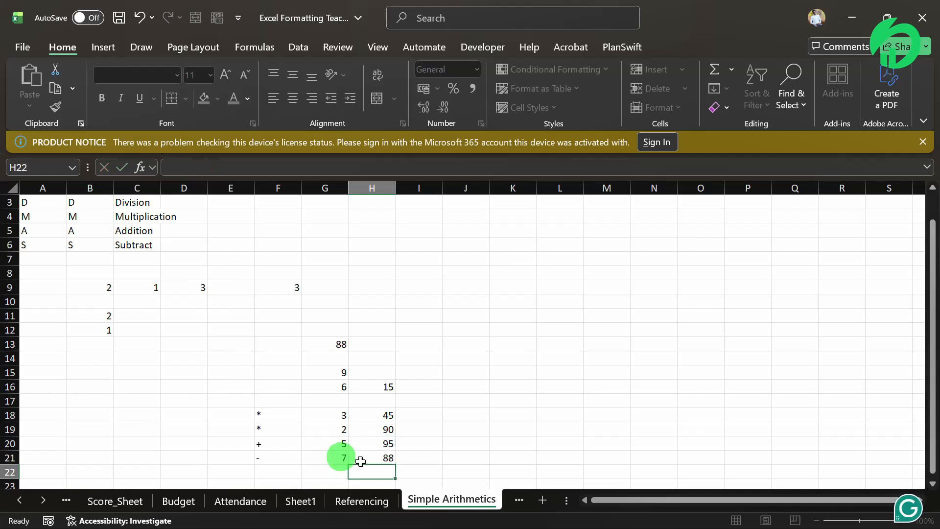
# Compare the final working result in H21 and the working block G15:H21 with the combined formula in G13.
pyautogui.click(376, 458)
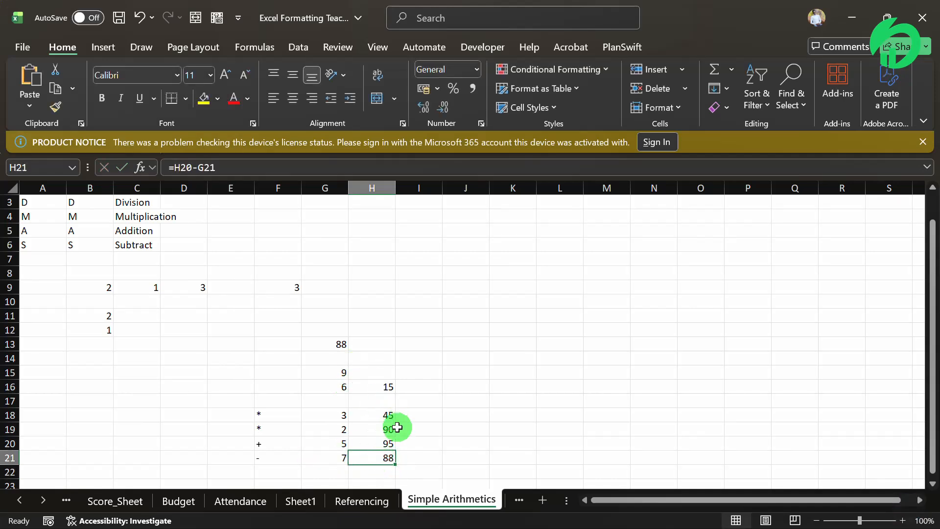
pyautogui.moveTo(323, 372); pyautogui.dragTo(387, 457)
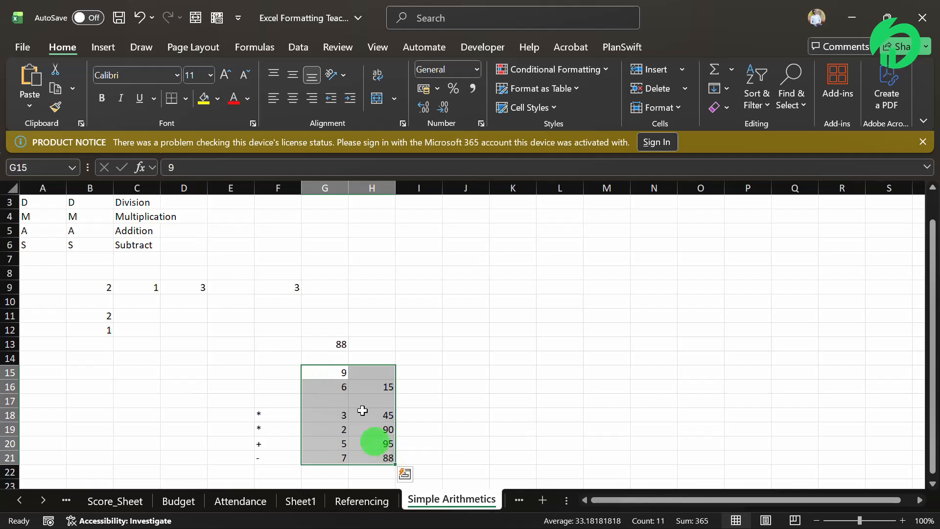
pyautogui.click(328, 345)
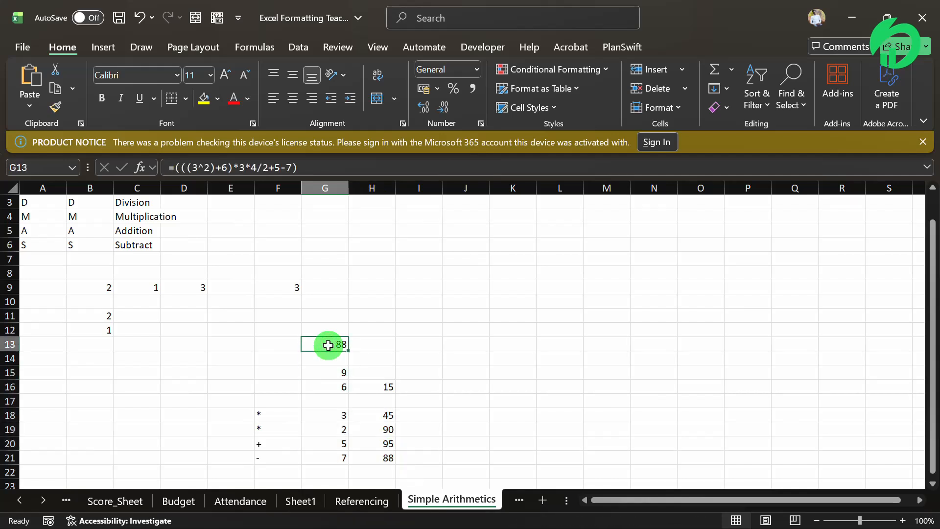
# Review the BEDMAS and BODMAS letters and their meanings in the order-of-operations list at the start of the sheet.
pyautogui.scroll(1, 172, 263)
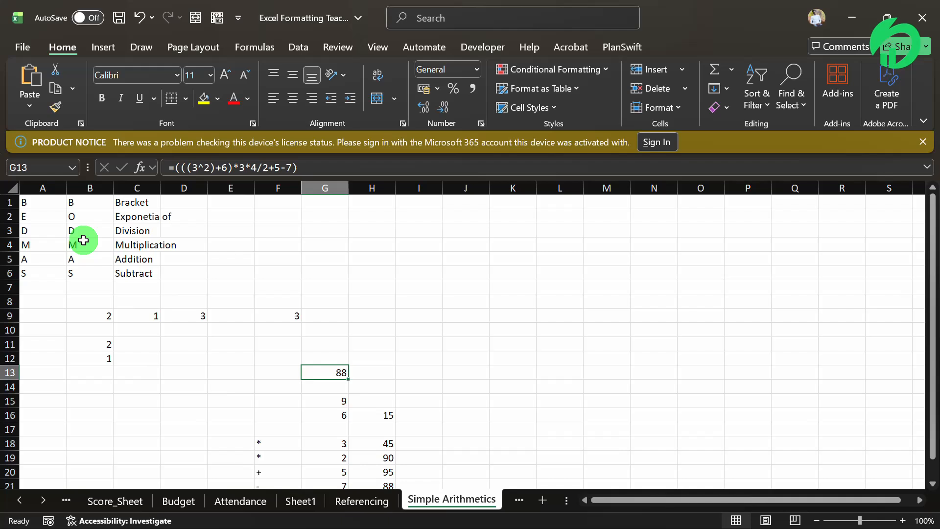
pyautogui.moveTo(33, 202); pyautogui.dragTo(34, 217)
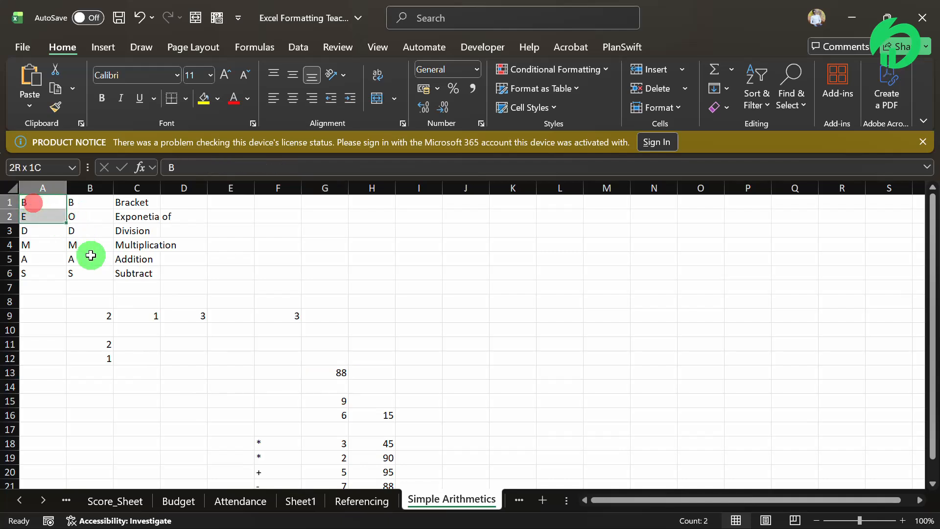
pyautogui.moveTo(91, 255); pyautogui.dragTo(142, 270)
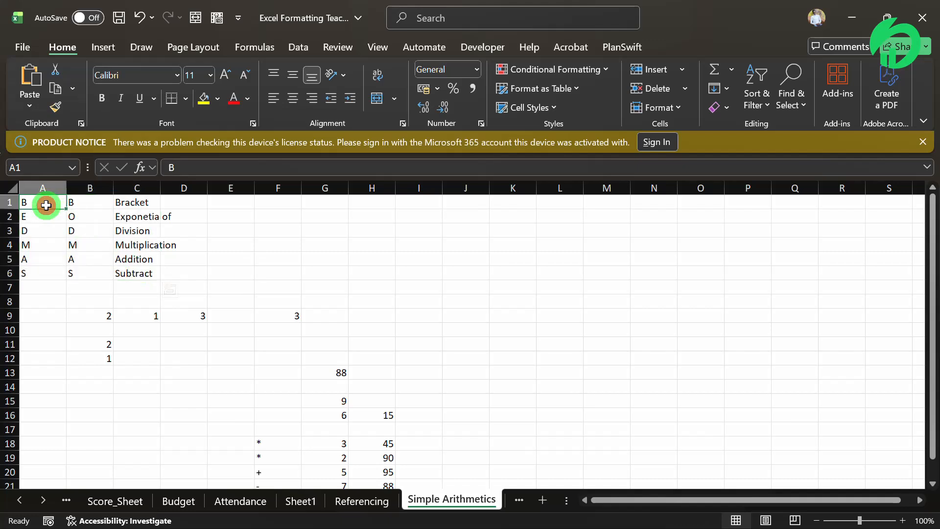
pyautogui.moveTo(46, 204); pyautogui.dragTo(96, 255)
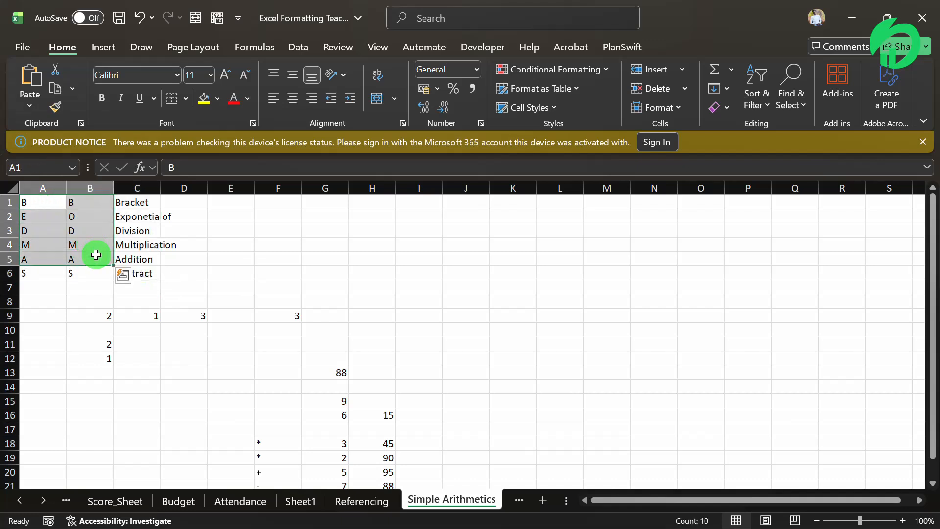
pyautogui.click(169, 272)
# Examine the available AutoSum functions, such as Sum, Average, Count Numbers, Max and Min, without inserting one.
pyautogui.scroll(-2, 296, 348)
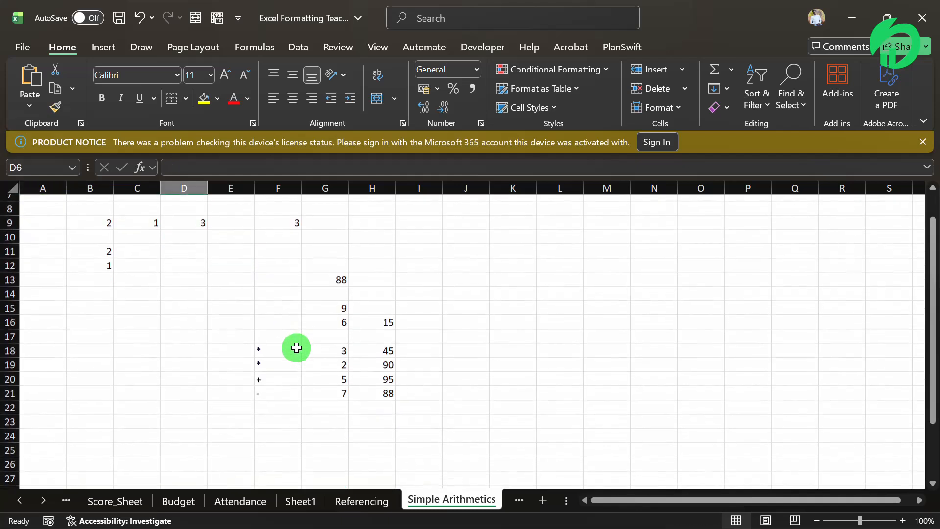
pyautogui.click(733, 72)
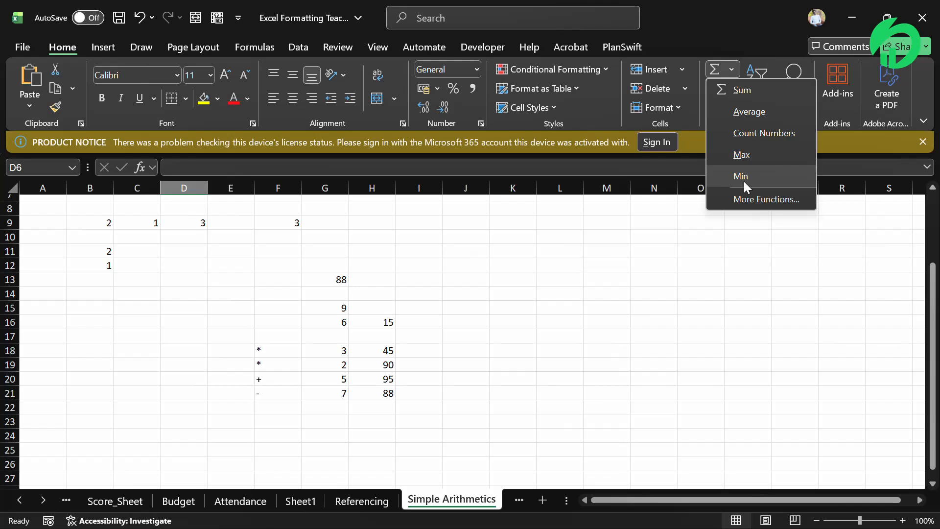
pyautogui.click(474, 250)
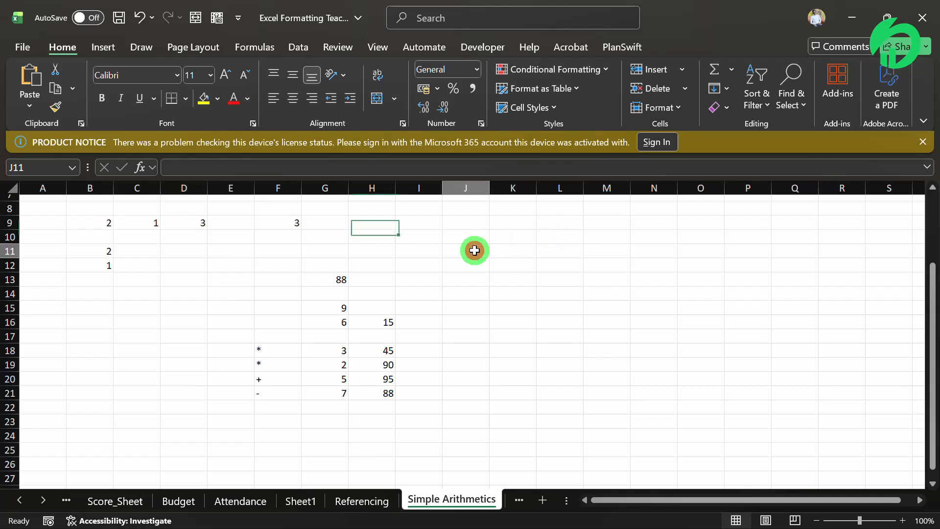